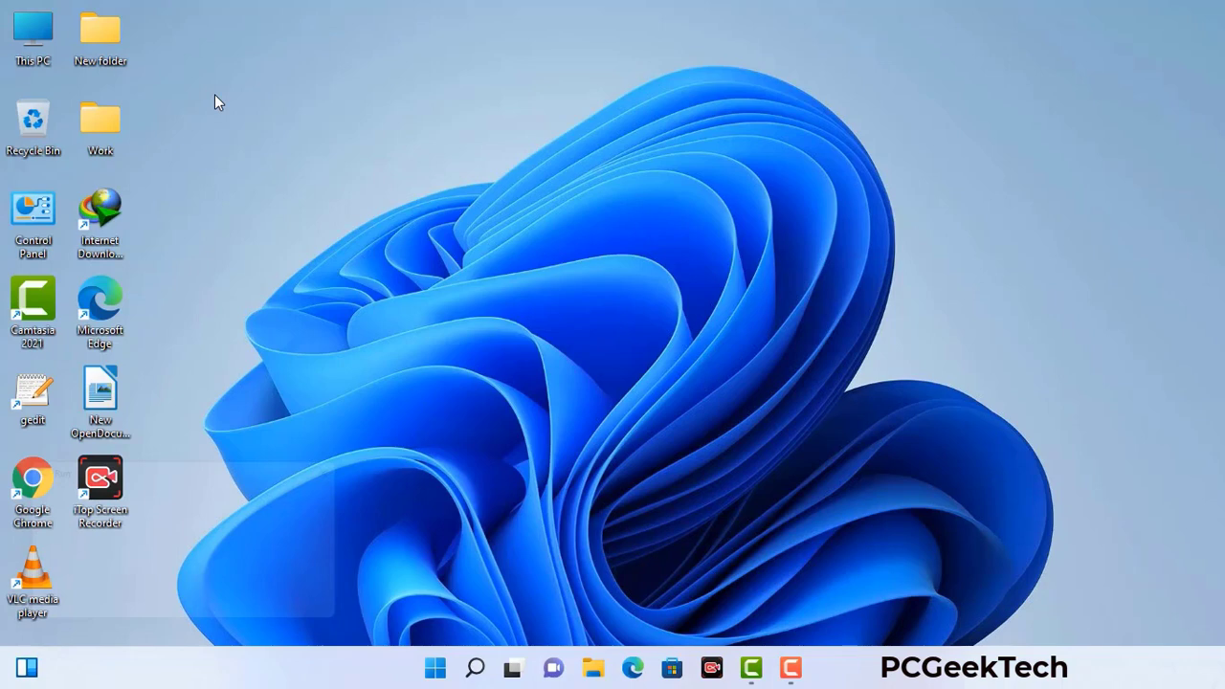
# Launch System Configuration (msconfig) from the Run prompt
pyautogui.press('super+r')
pyautogui.moveTo(210, 466); pyautogui.dragTo(538, 152)
pyautogui.click(487, 241)
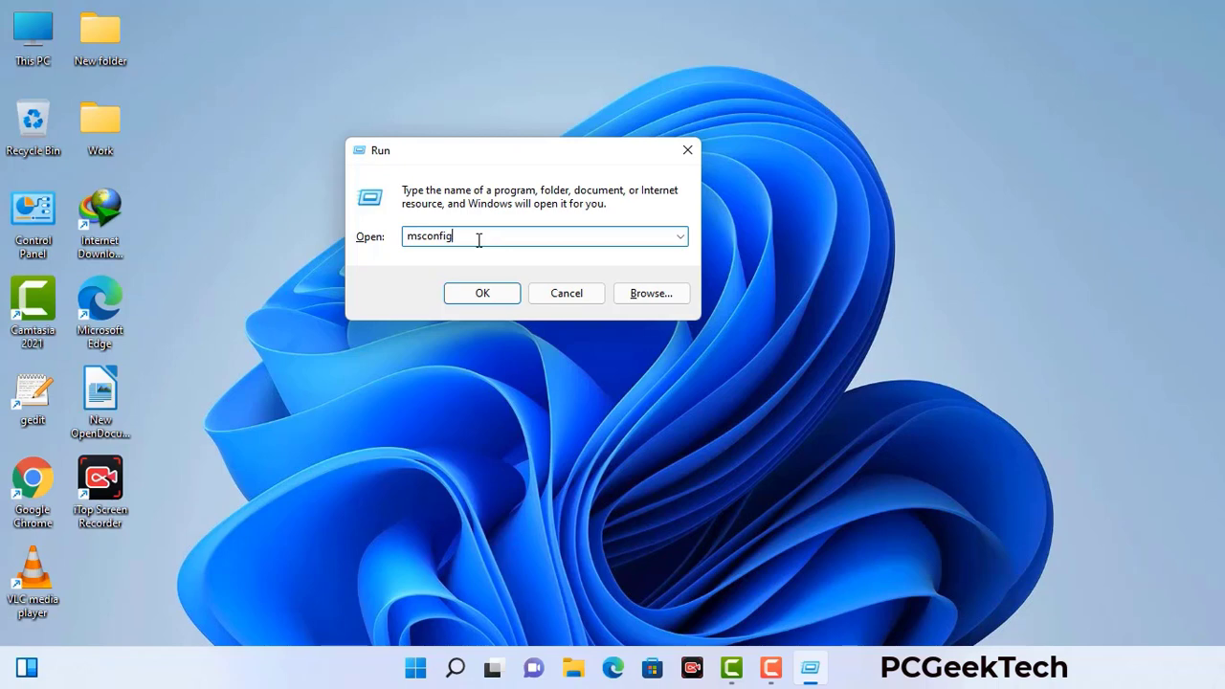
pyautogui.click(472, 298)
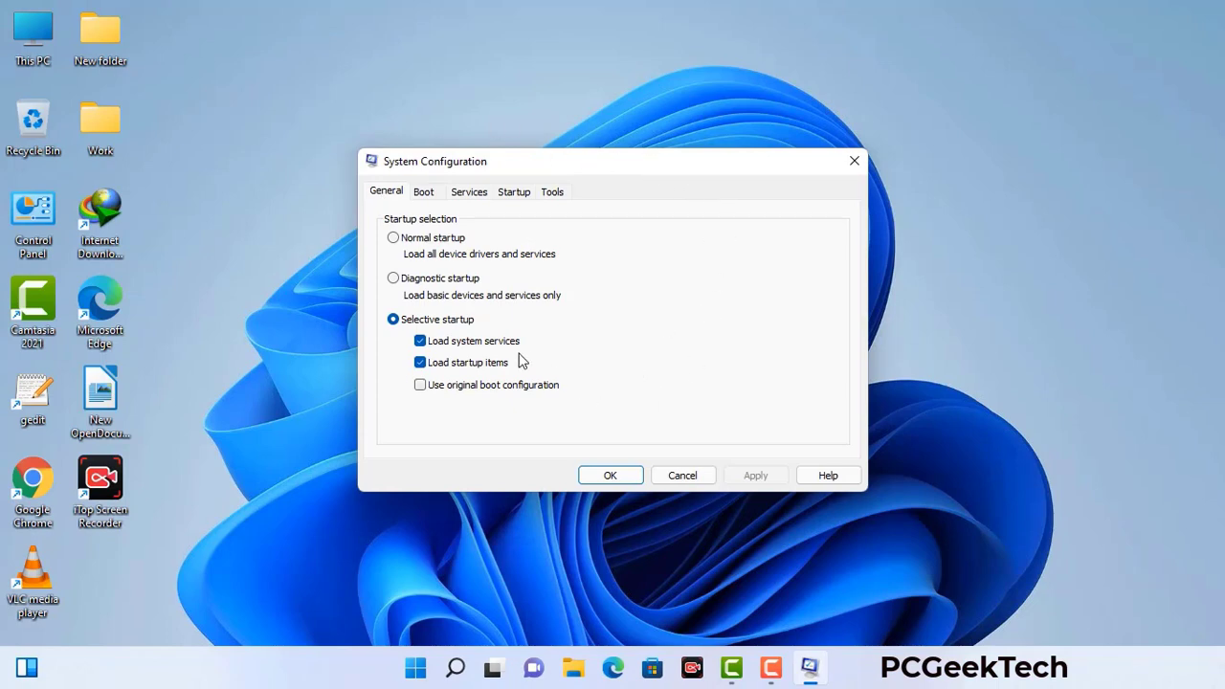
# Turn on Safe boot with the Network option on the Boot tab and apply it
pyautogui.click(424, 192)
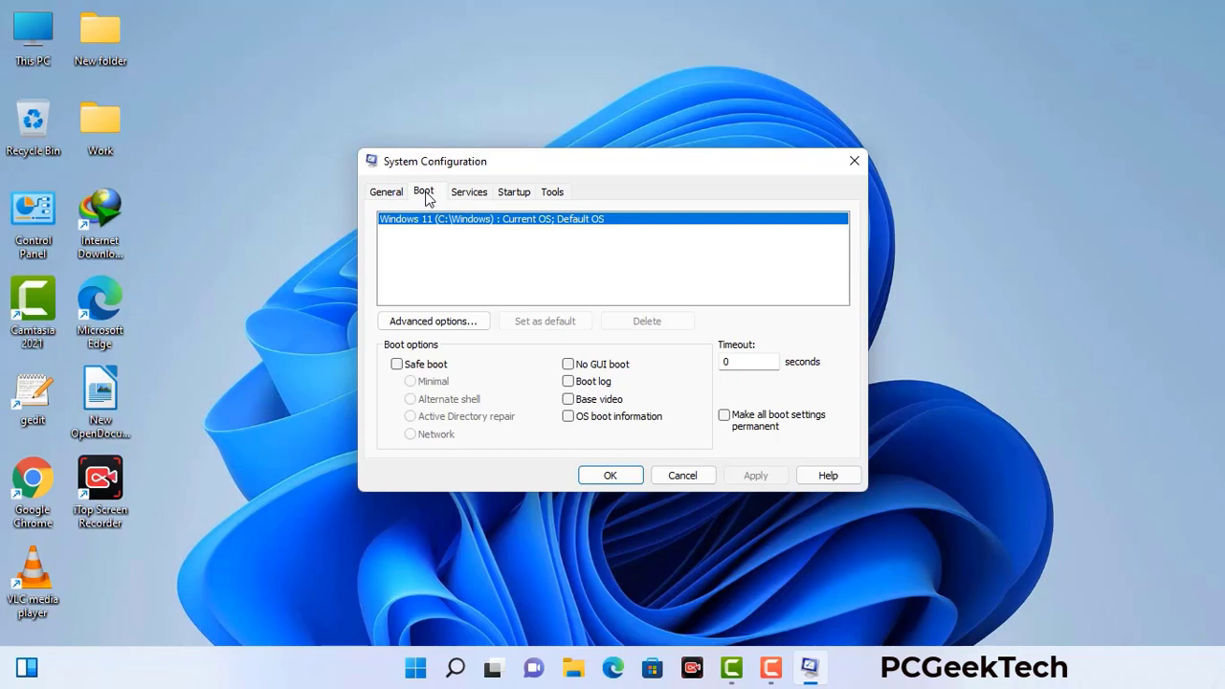
pyautogui.click(395, 365)
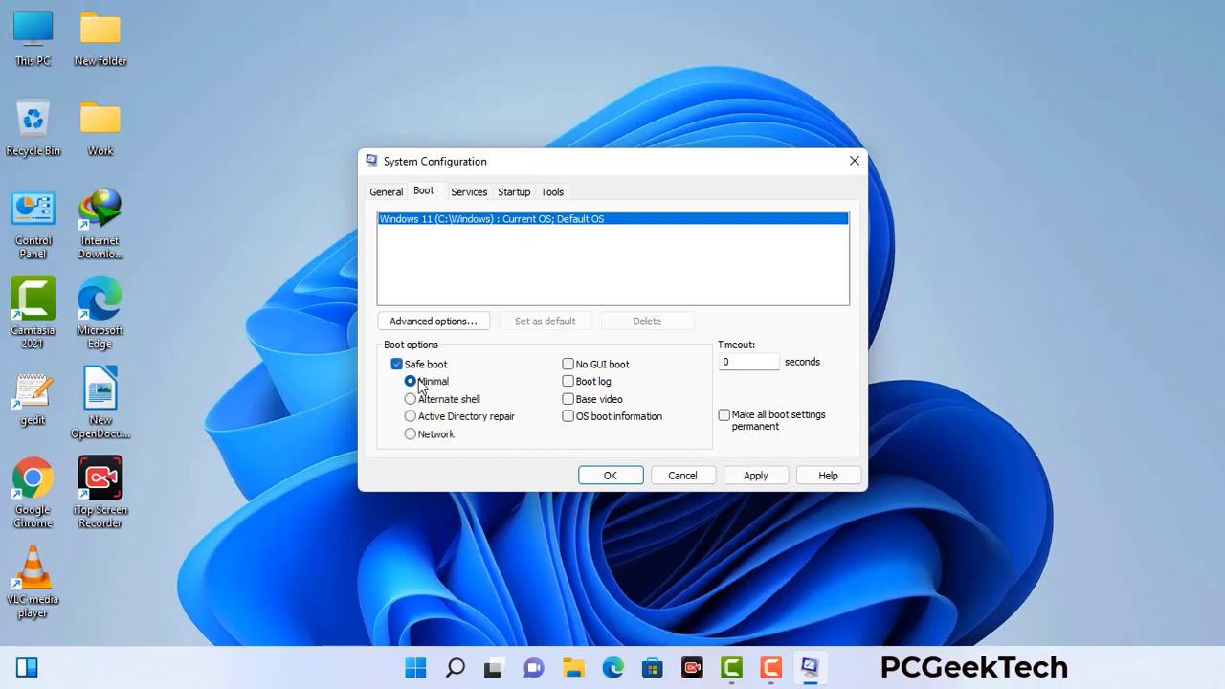
pyautogui.click(436, 435)
pyautogui.click(755, 478)
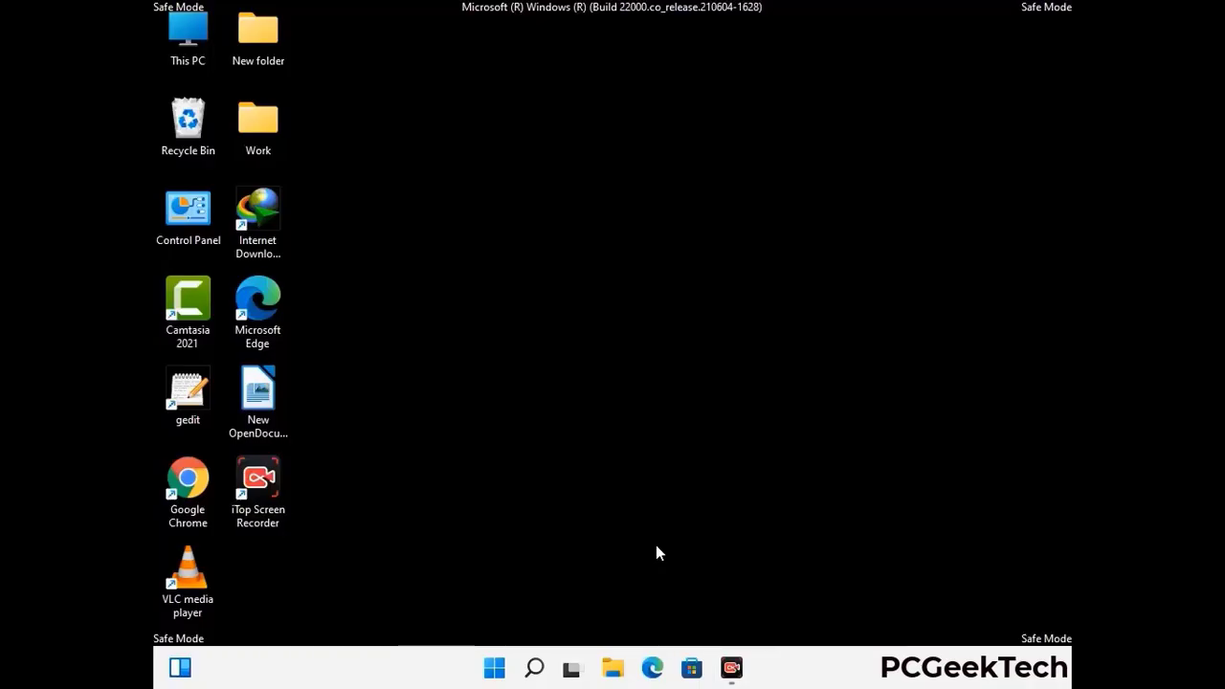
# Enable 'Show hidden files, folders, and drives' in File Explorer Options, then close Control Panel
pyautogui.doubleClick(189, 227)
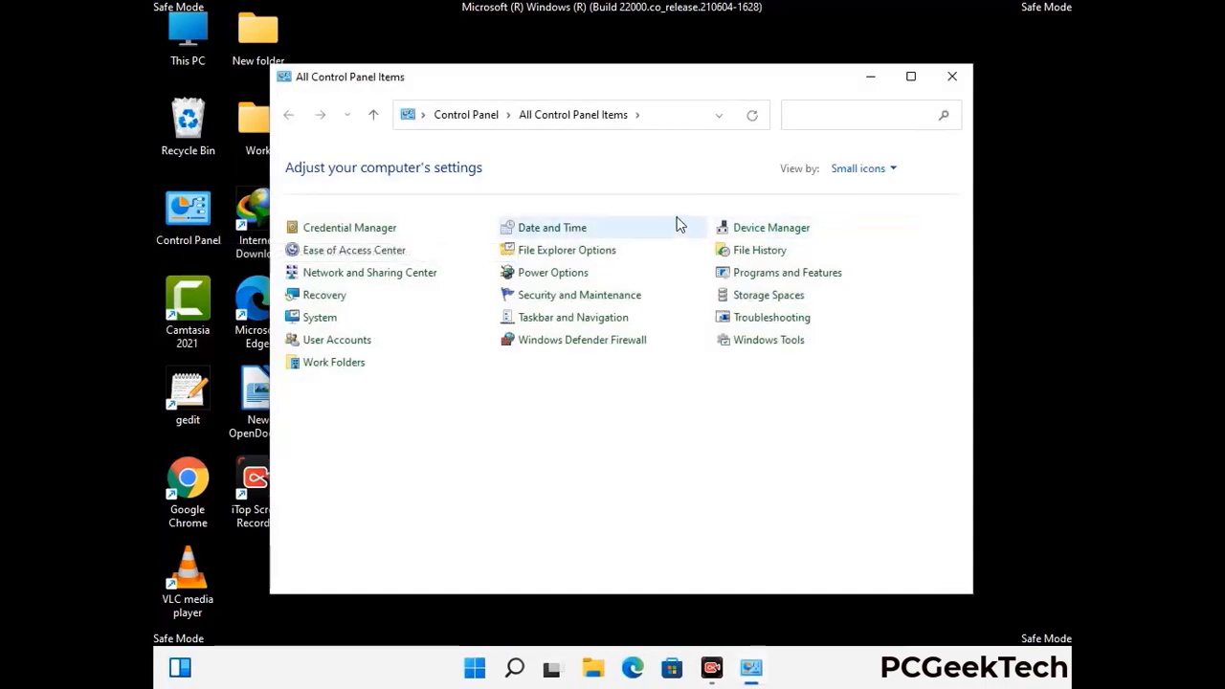
pyautogui.click(591, 256)
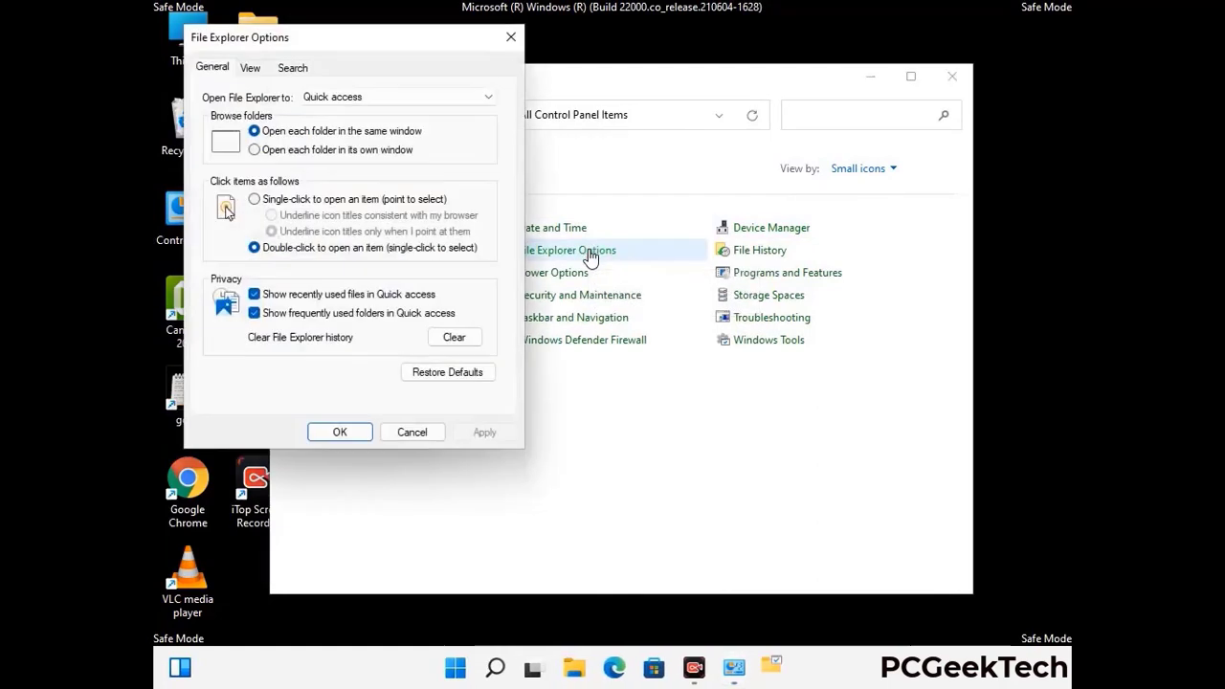
pyautogui.click(251, 68)
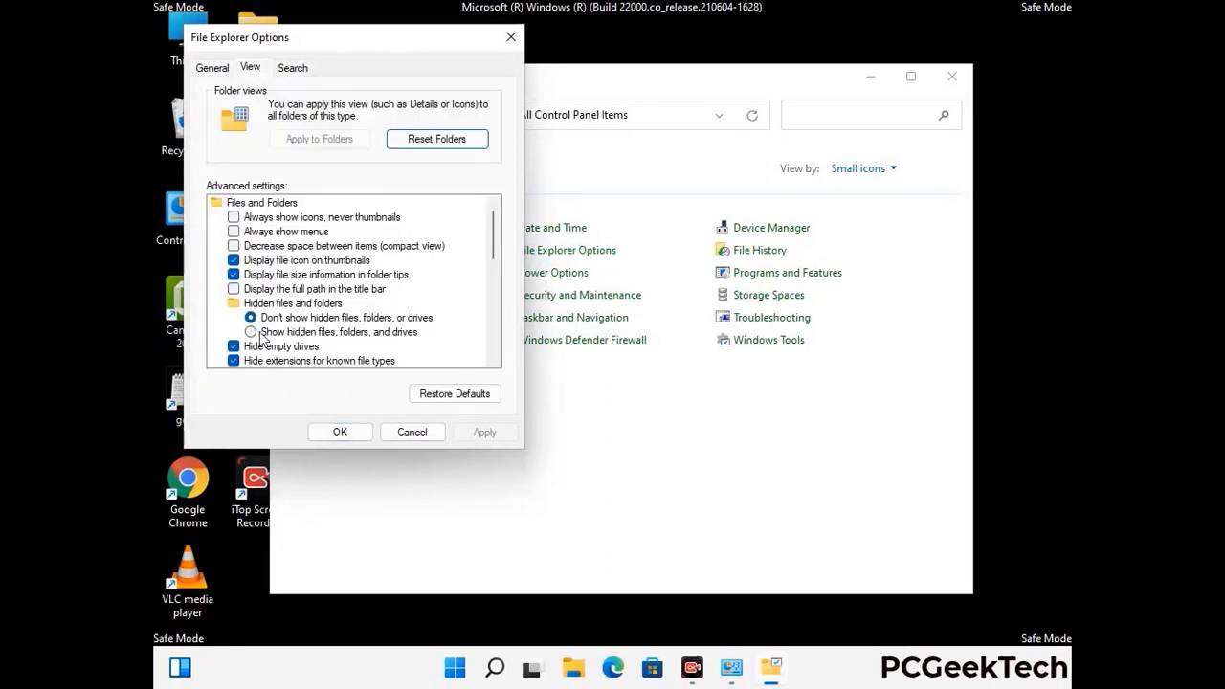
pyautogui.click(250, 332)
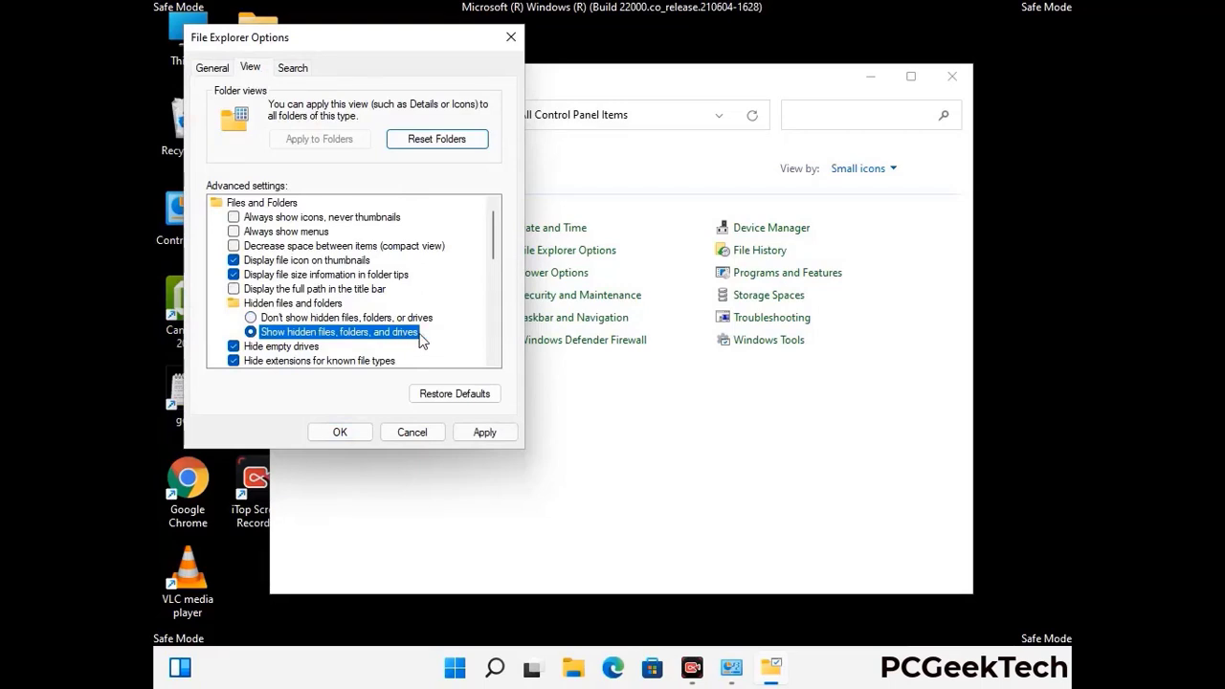
pyautogui.click(485, 432)
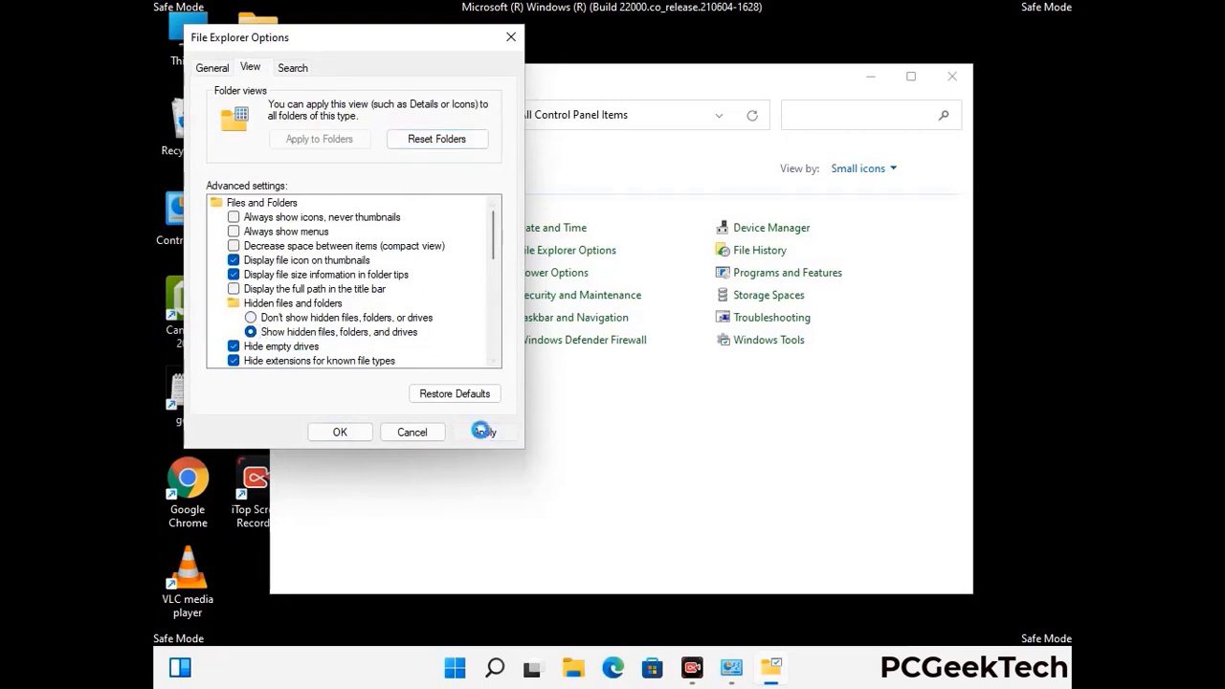
pyautogui.click(323, 434)
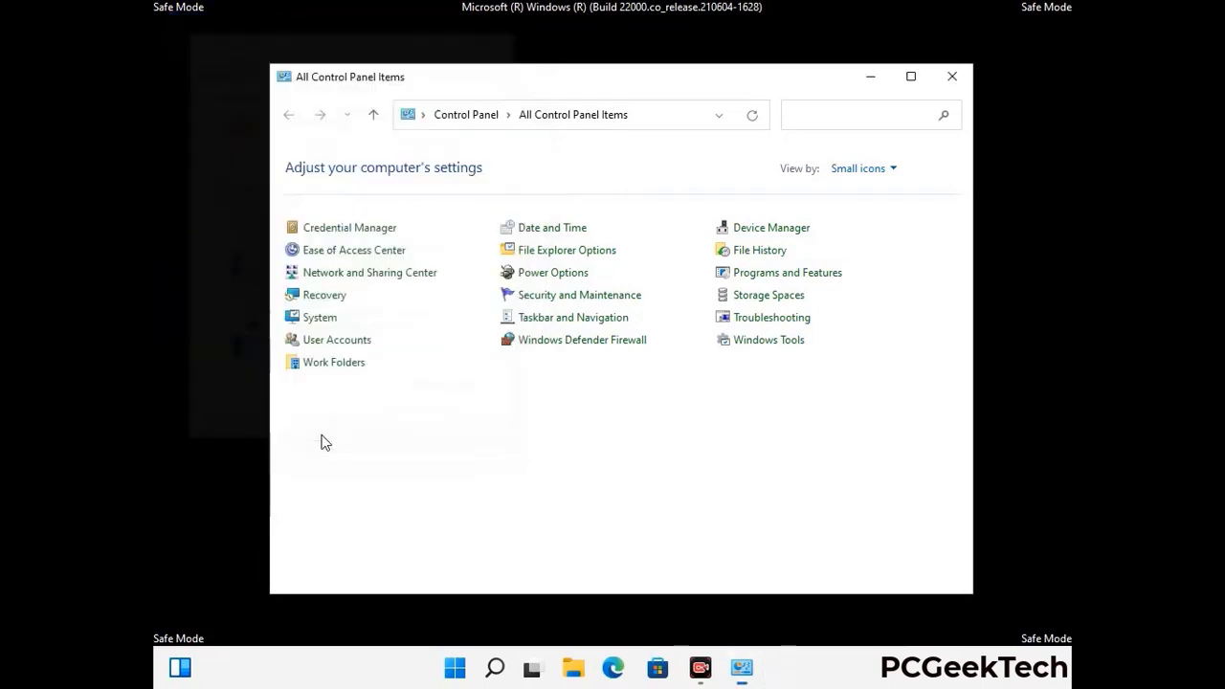
pyautogui.click(952, 77)
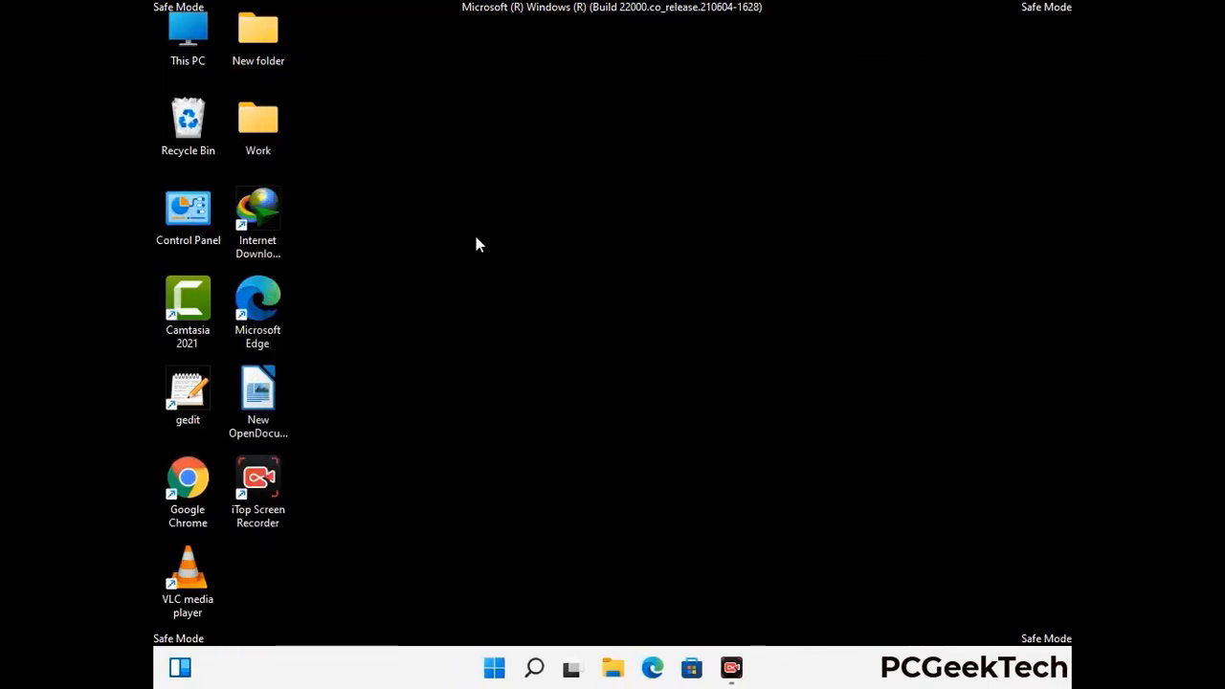
# Browse from This PC to C:\Windows\System32\drivers\etc
pyautogui.doubleClick(182, 59)
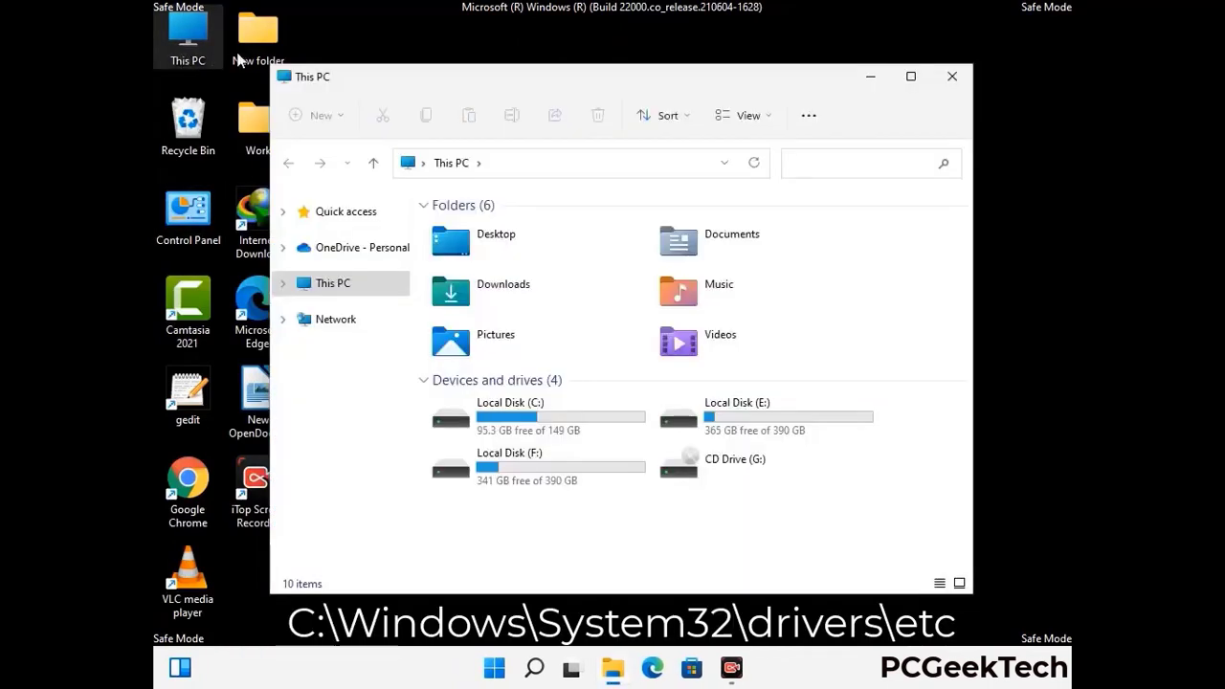
pyautogui.doubleClick(536, 419)
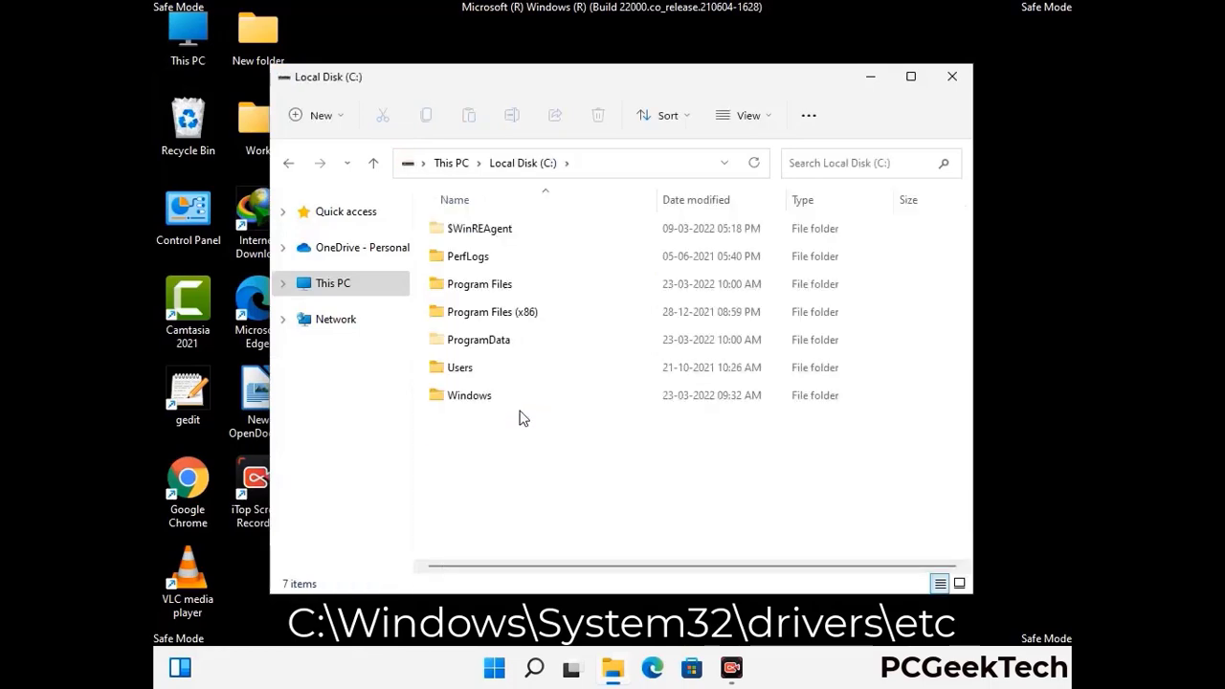
pyautogui.click(460, 403)
pyautogui.doubleClick(460, 403)
pyautogui.scroll(-6, 622, 406)
pyautogui.scroll(-12, 605, 413)
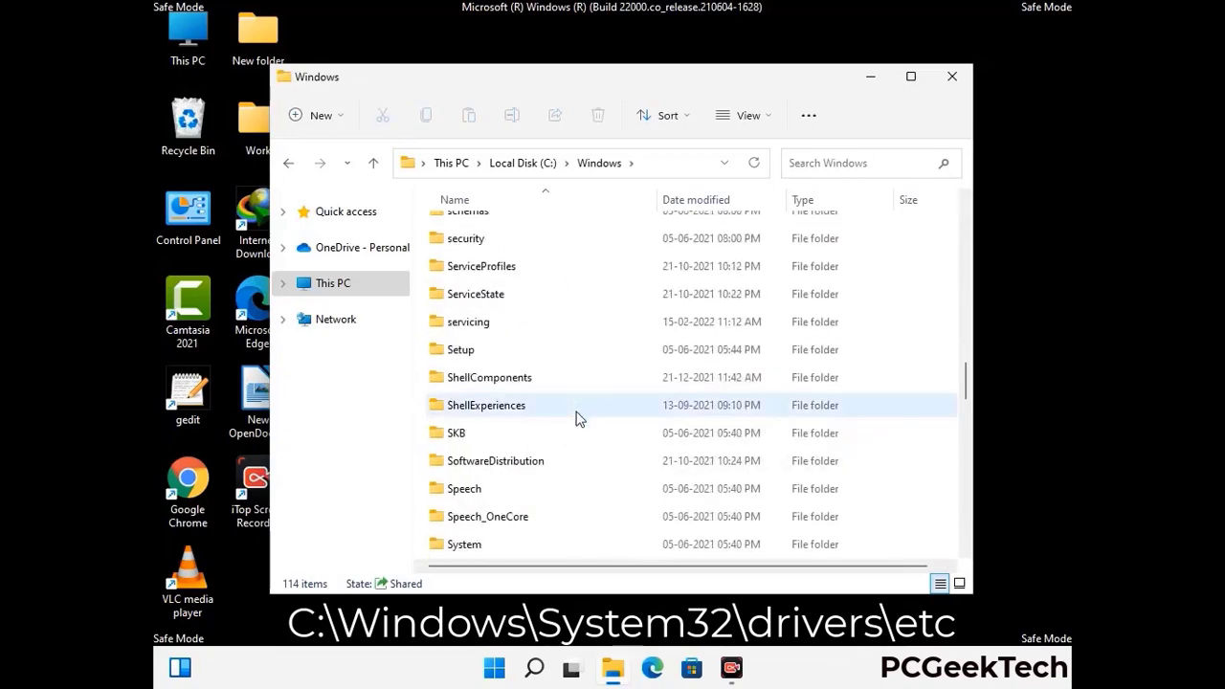
pyautogui.scroll(-2, 579, 419)
pyautogui.doubleClick(468, 405)
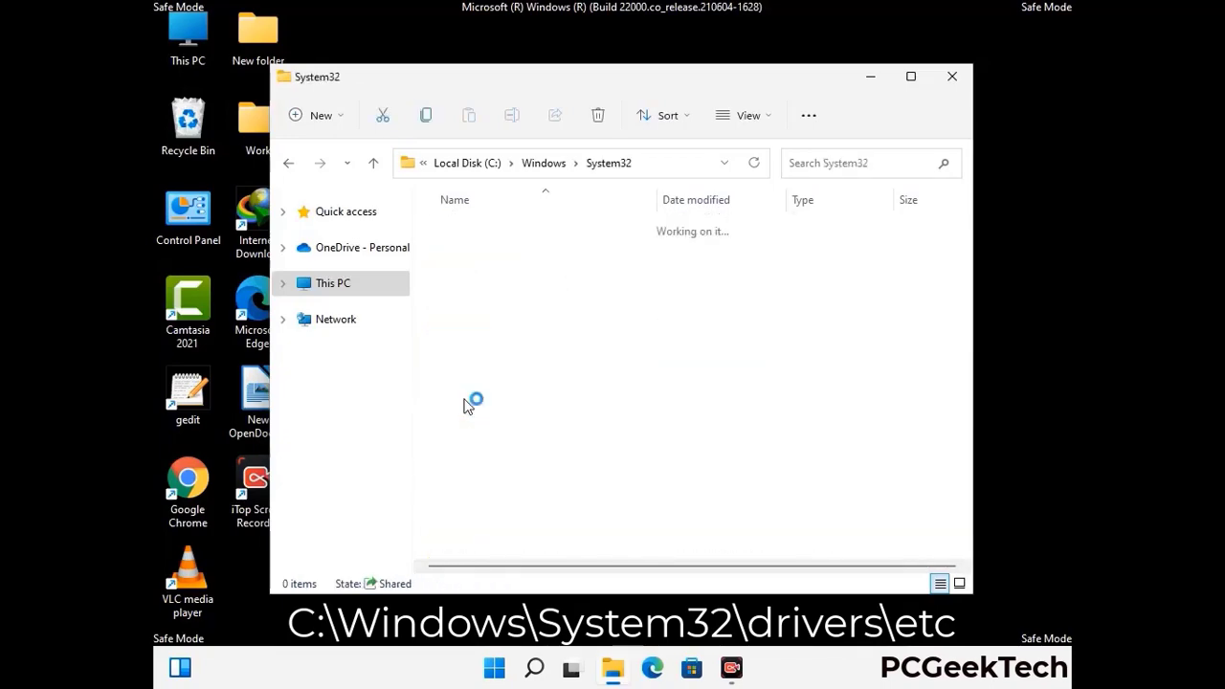
pyautogui.scroll(-5, 526, 416)
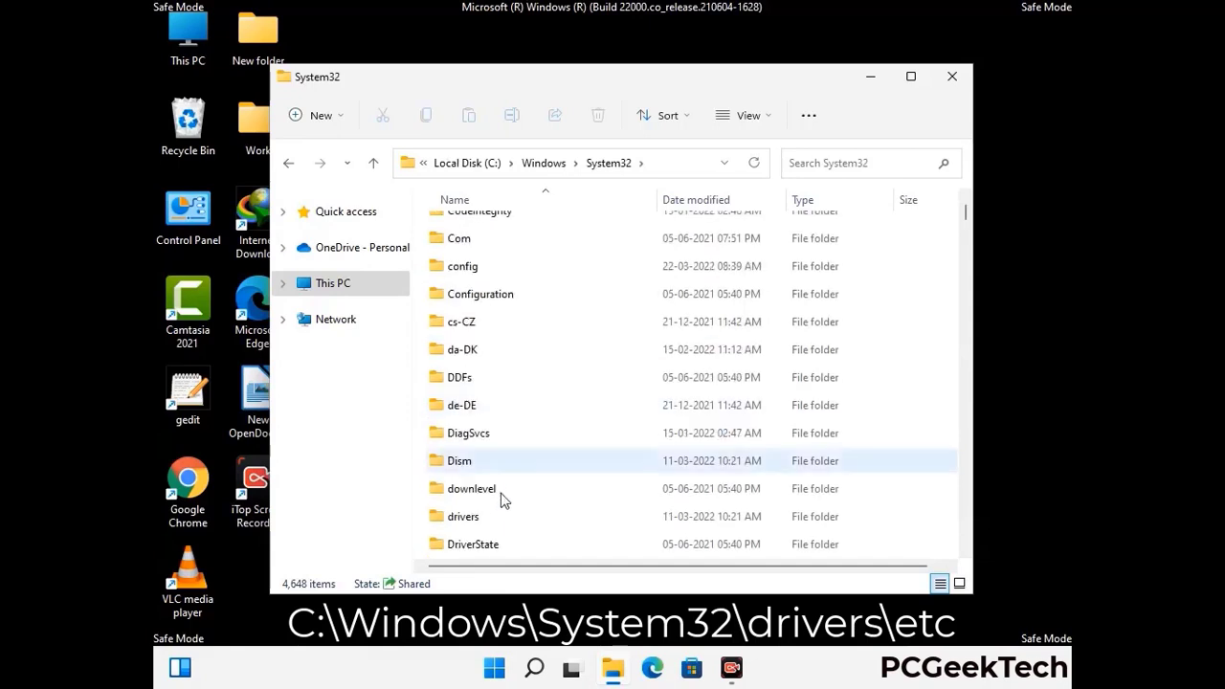
pyautogui.doubleClick(470, 518)
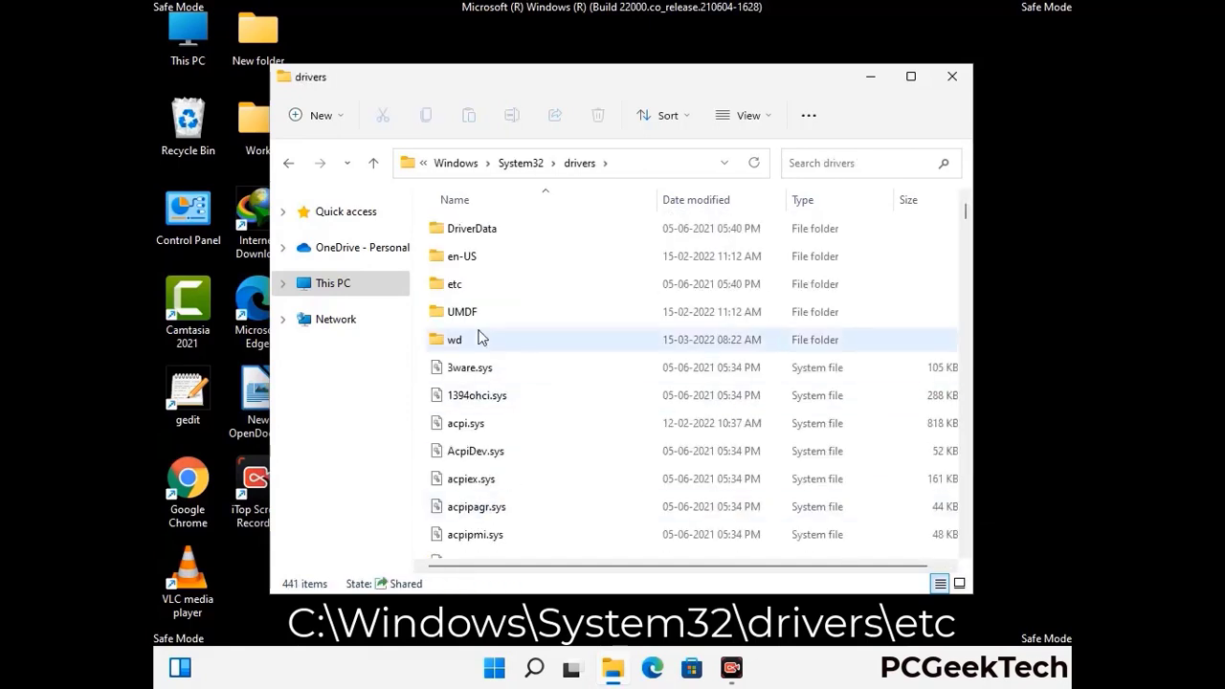
pyautogui.doubleClick(455, 284)
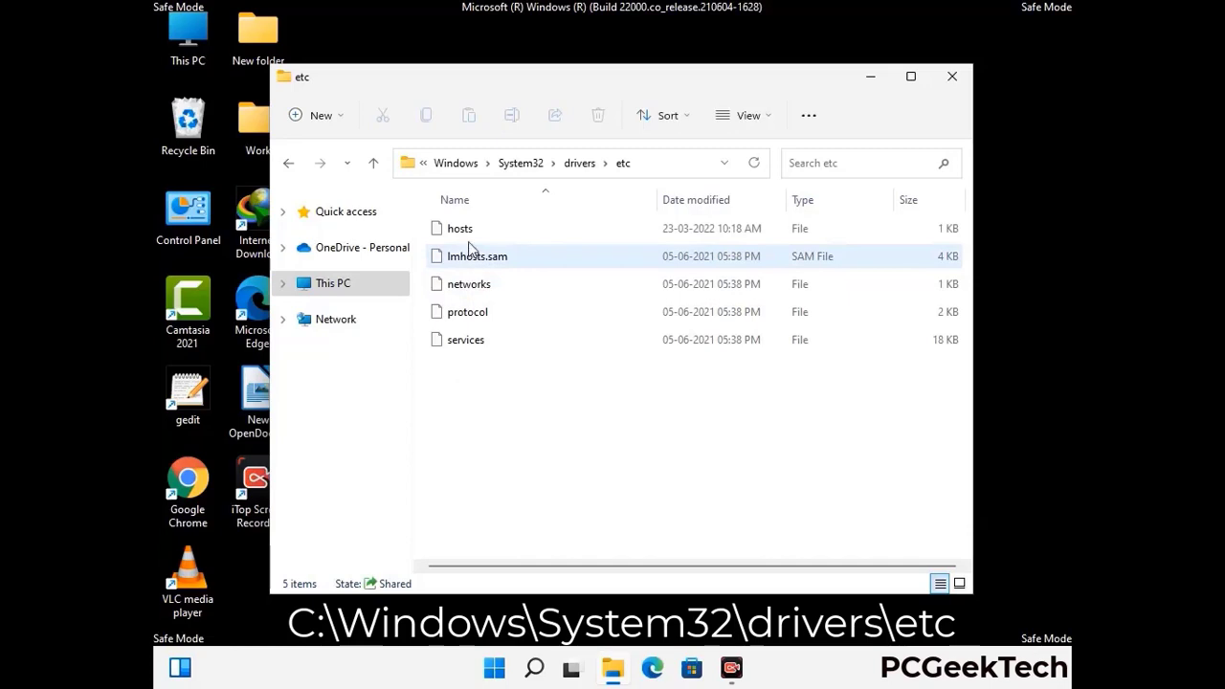
# Open the hosts file with Notepad
pyautogui.click(467, 233)
pyautogui.doubleClick(469, 234)
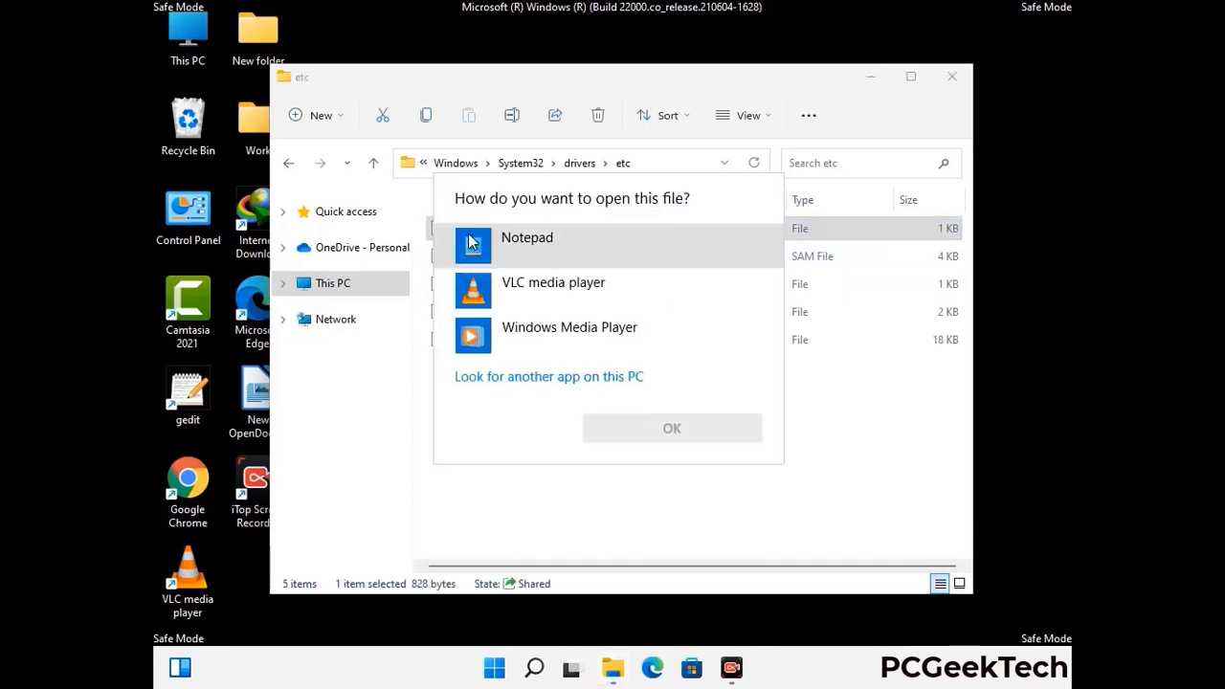
pyautogui.click(553, 245)
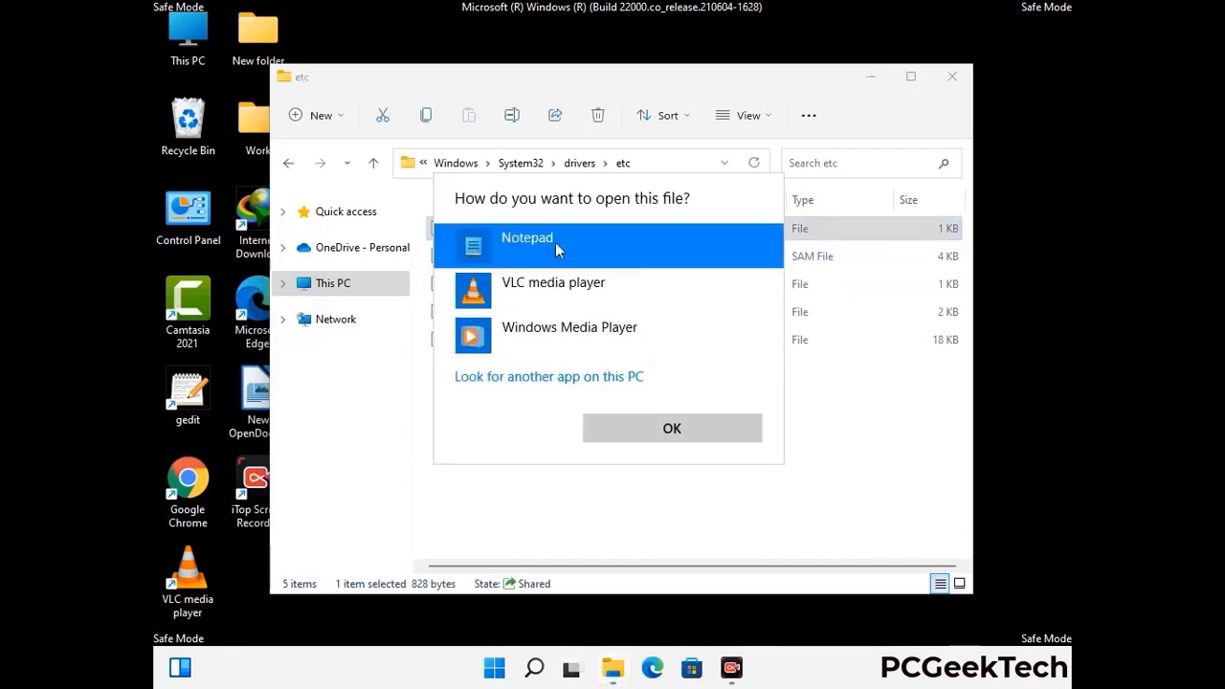
pyautogui.click(672, 429)
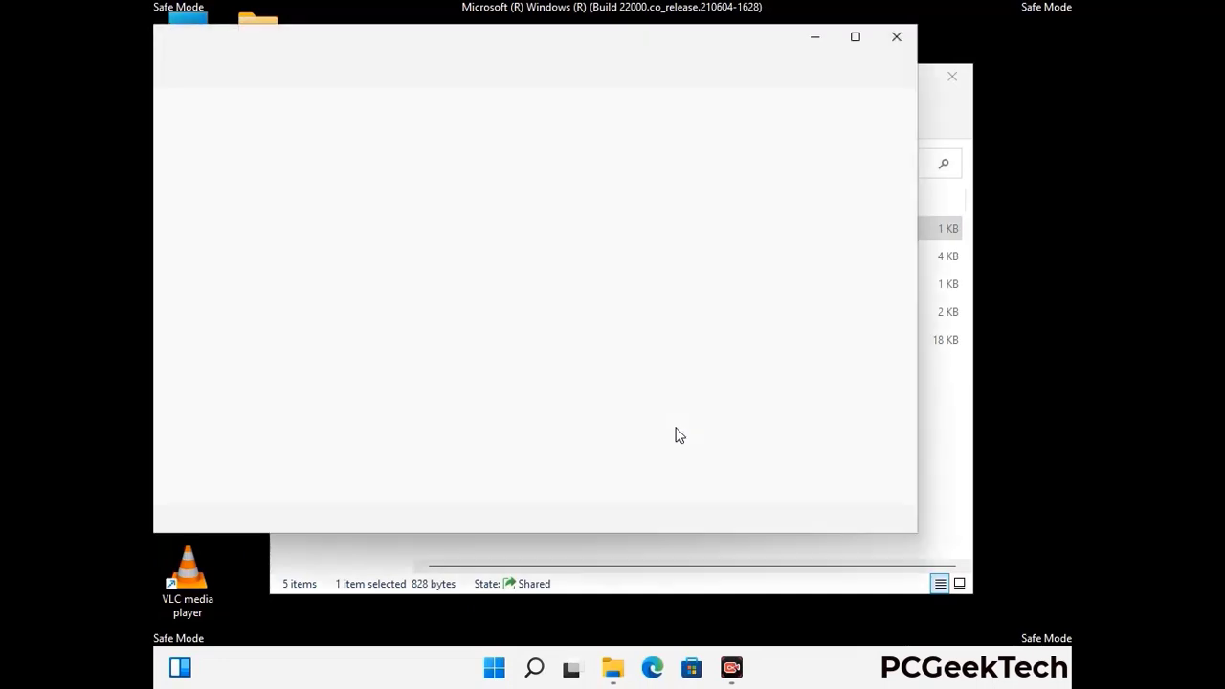
# Add a blank line after the ::1 localhost line in hosts and save the file
pyautogui.moveTo(586, 53); pyautogui.dragTo(639, 54)
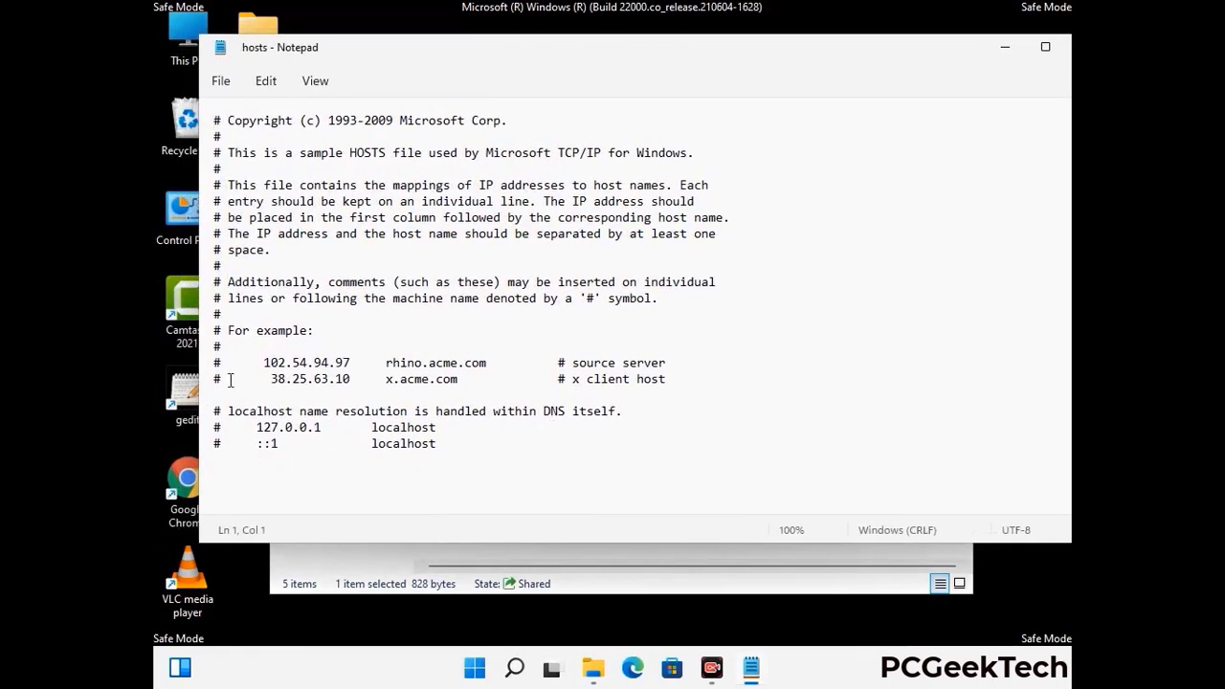
pyautogui.click(459, 450)
pyautogui.press('Return')
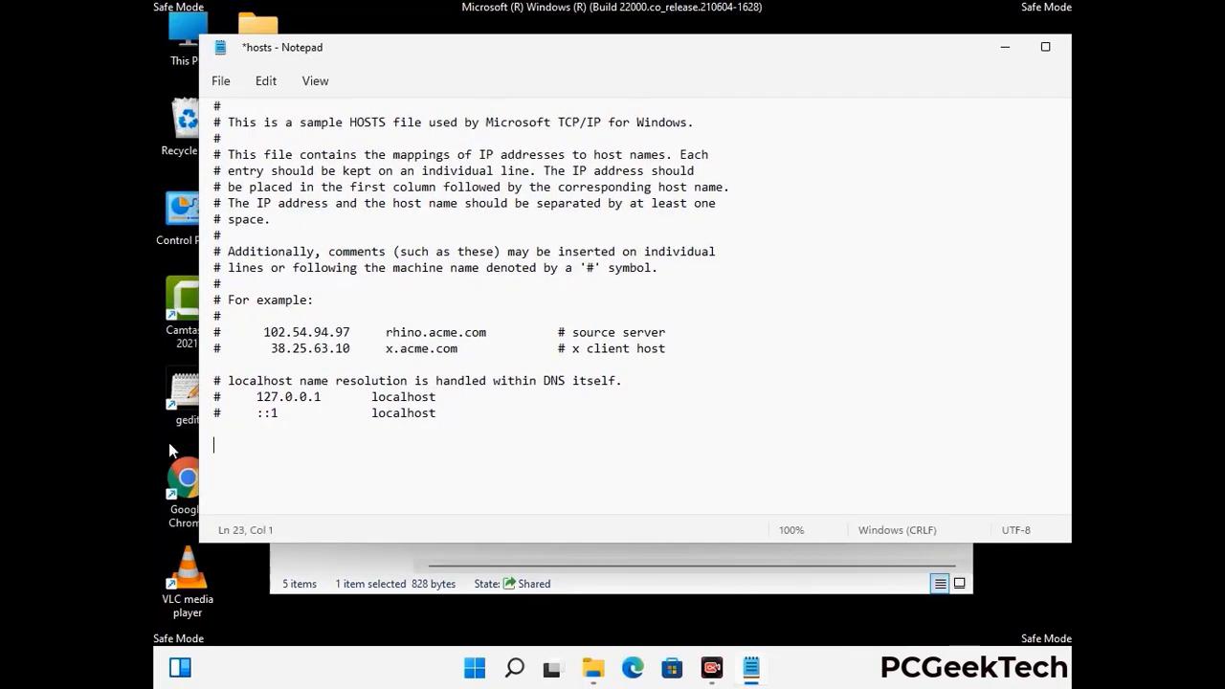
pyautogui.click(221, 82)
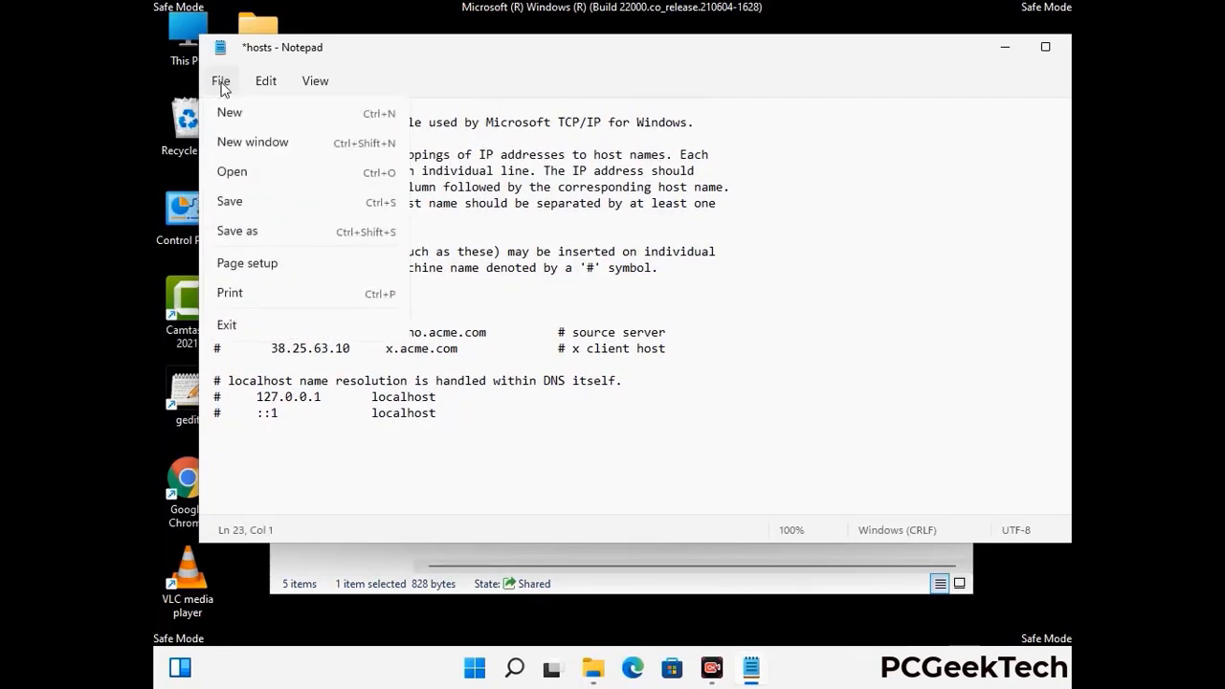
pyautogui.click(229, 202)
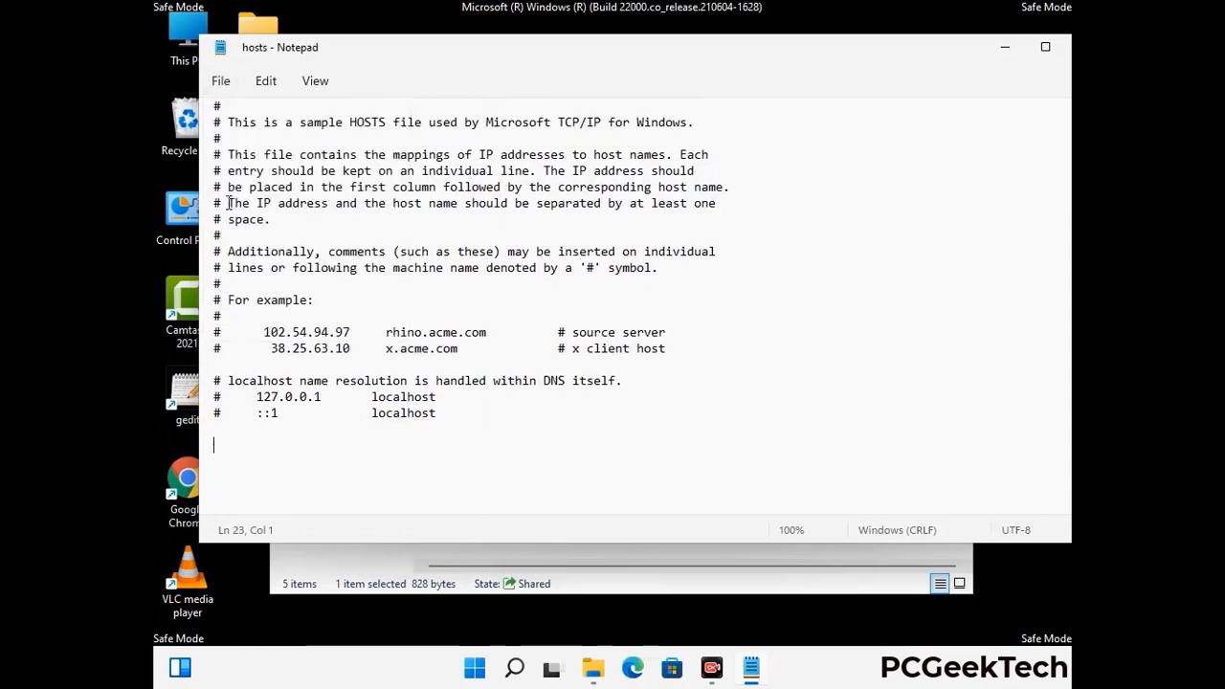
# Close Notepad and the etc folder window
pyautogui.moveTo(924, 57); pyautogui.dragTo(786, 57)
pyautogui.click(945, 53)
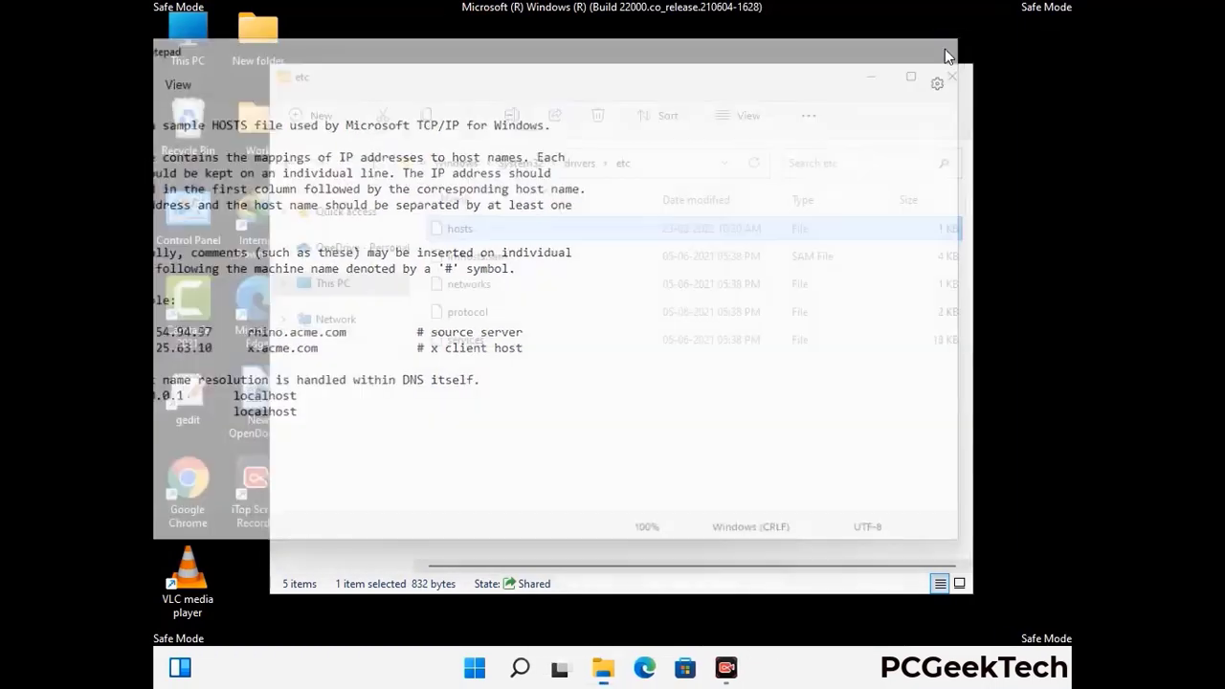
pyautogui.click(952, 74)
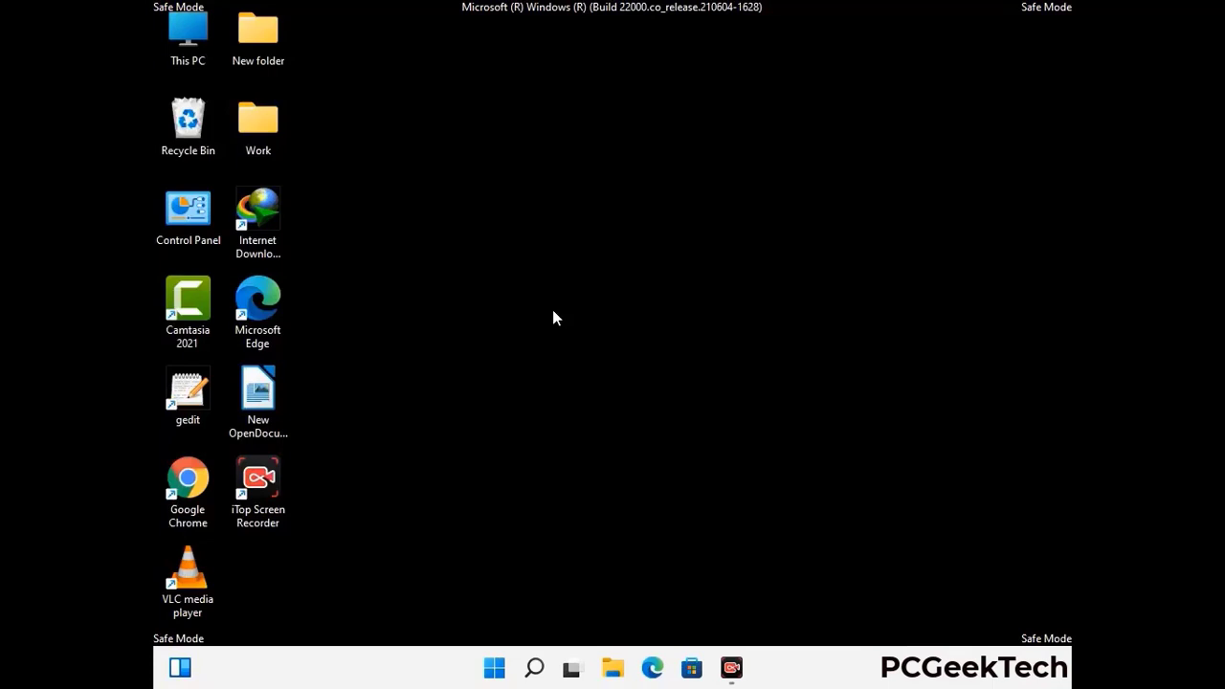
# Open the AppData\Roaming folder by running %appdata%
pyautogui.press('super+r')
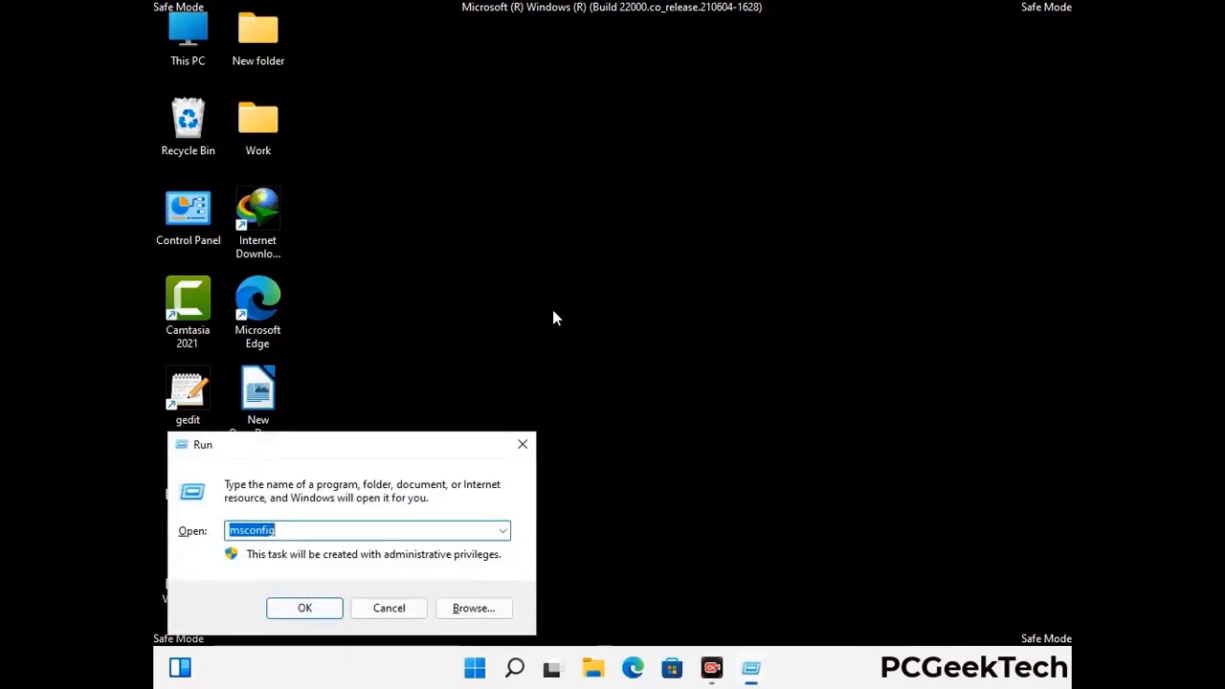
pyautogui.moveTo(350, 440); pyautogui.dragTo(570, 190)
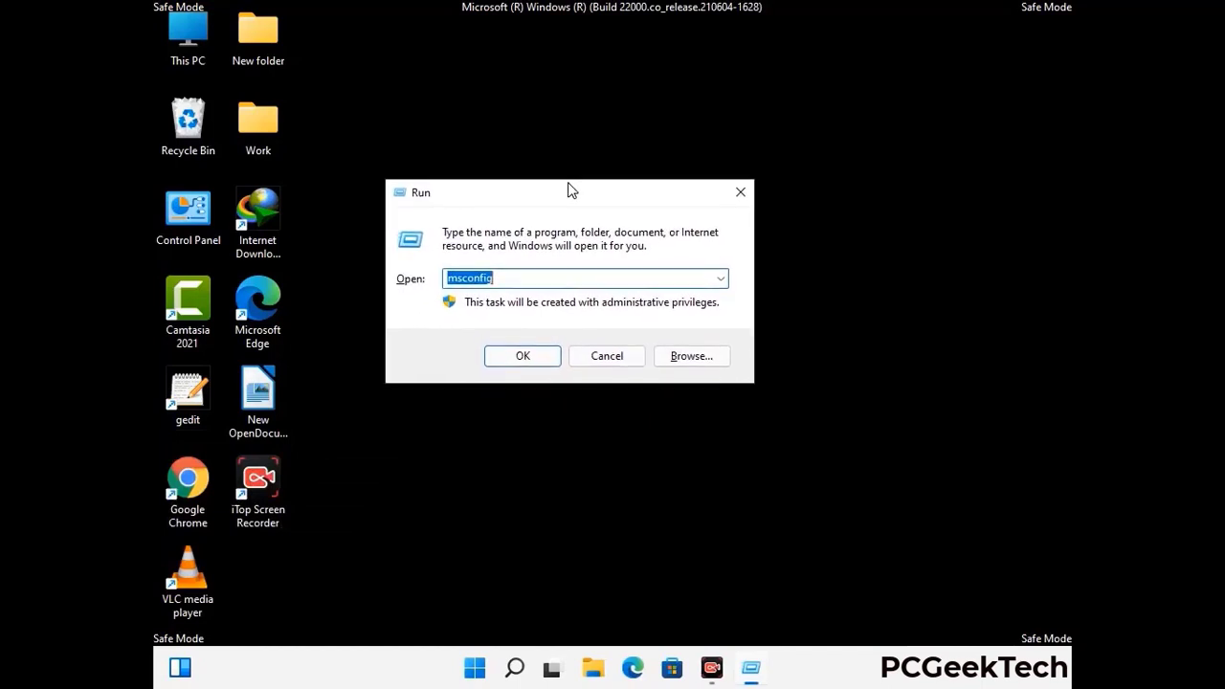
pyautogui.write('%')
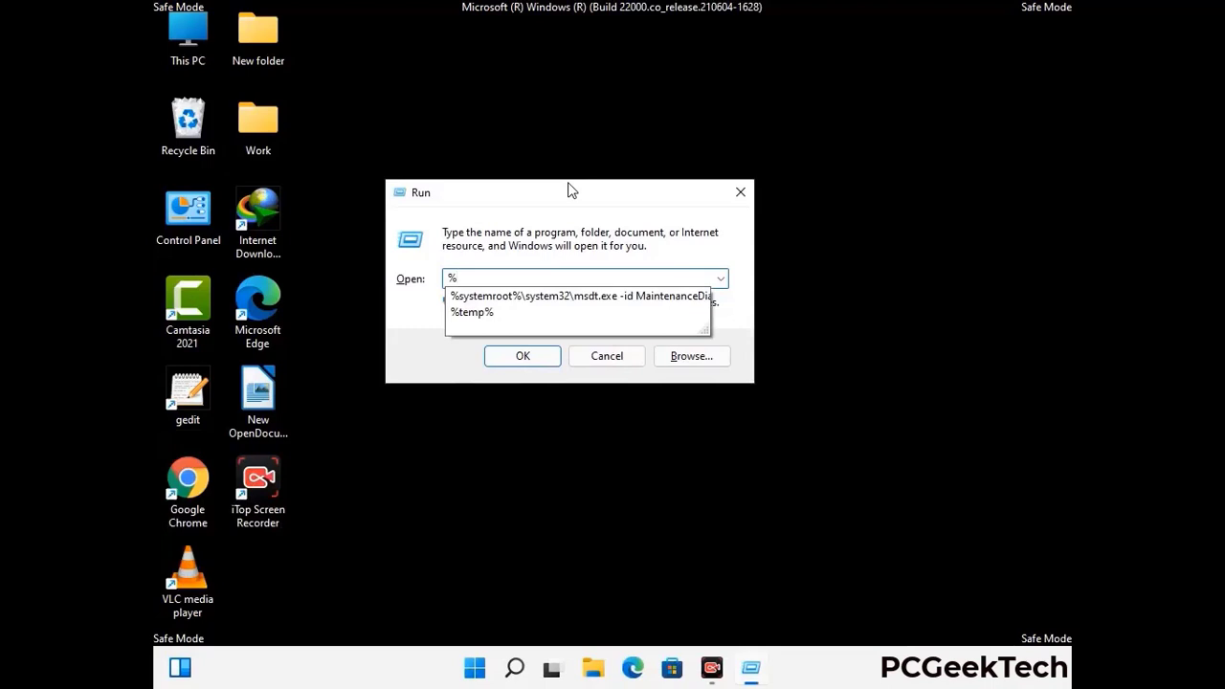
pyautogui.write('appdata%')
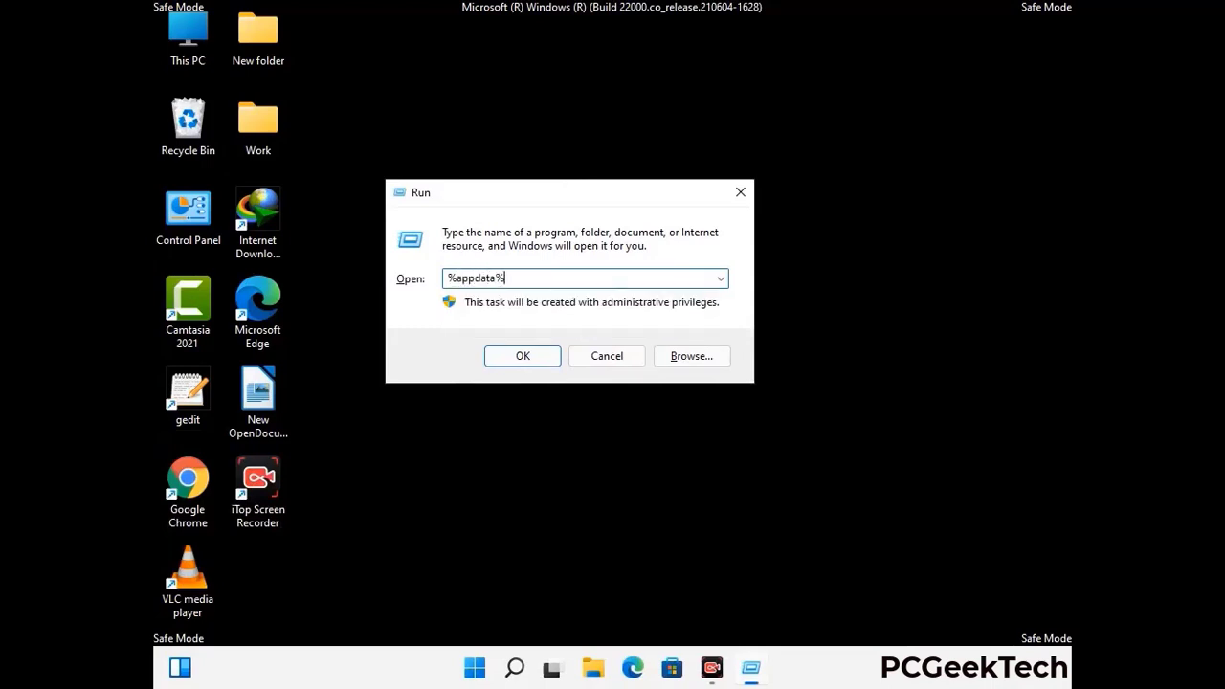
pyautogui.press('Return')
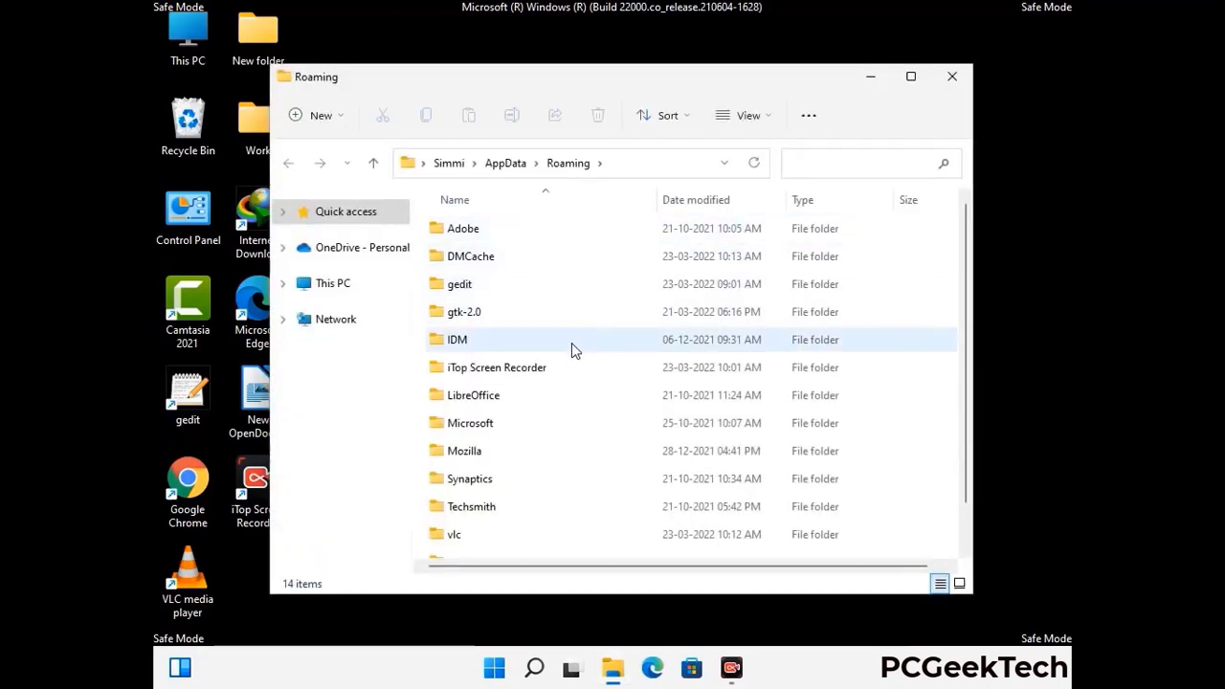
# Delete the Zoom folder from Roaming and close the window
pyautogui.scroll(-1, 574, 349)
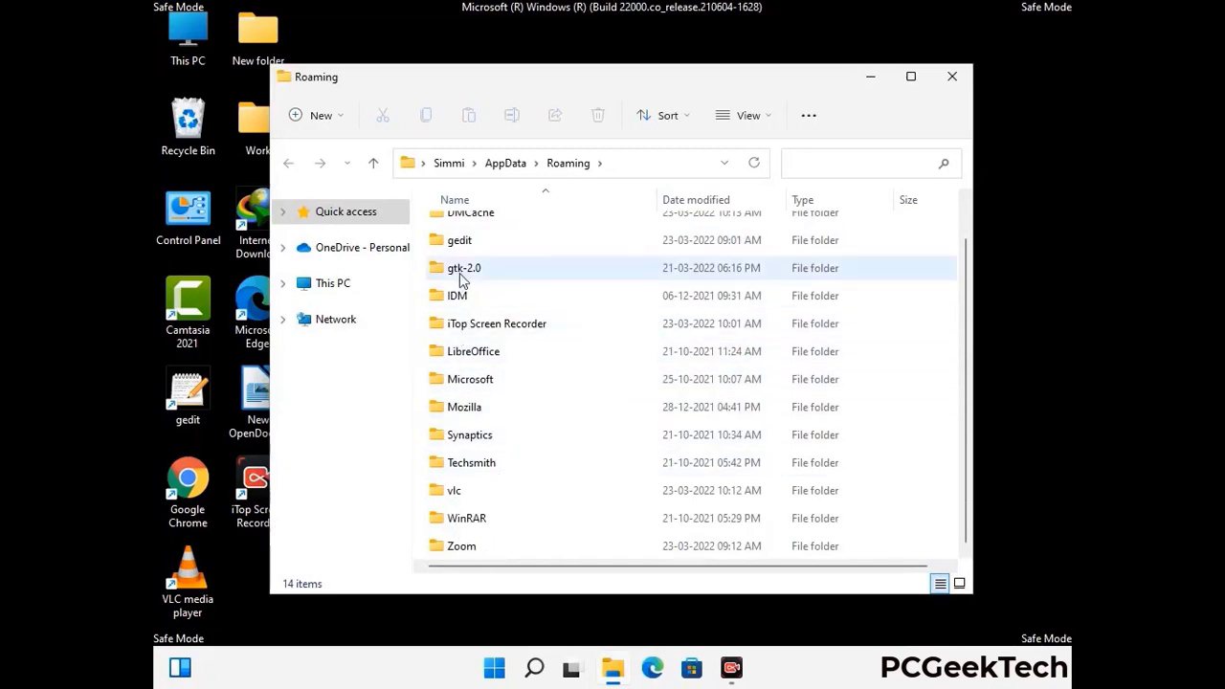
pyautogui.scroll(1, 459, 287)
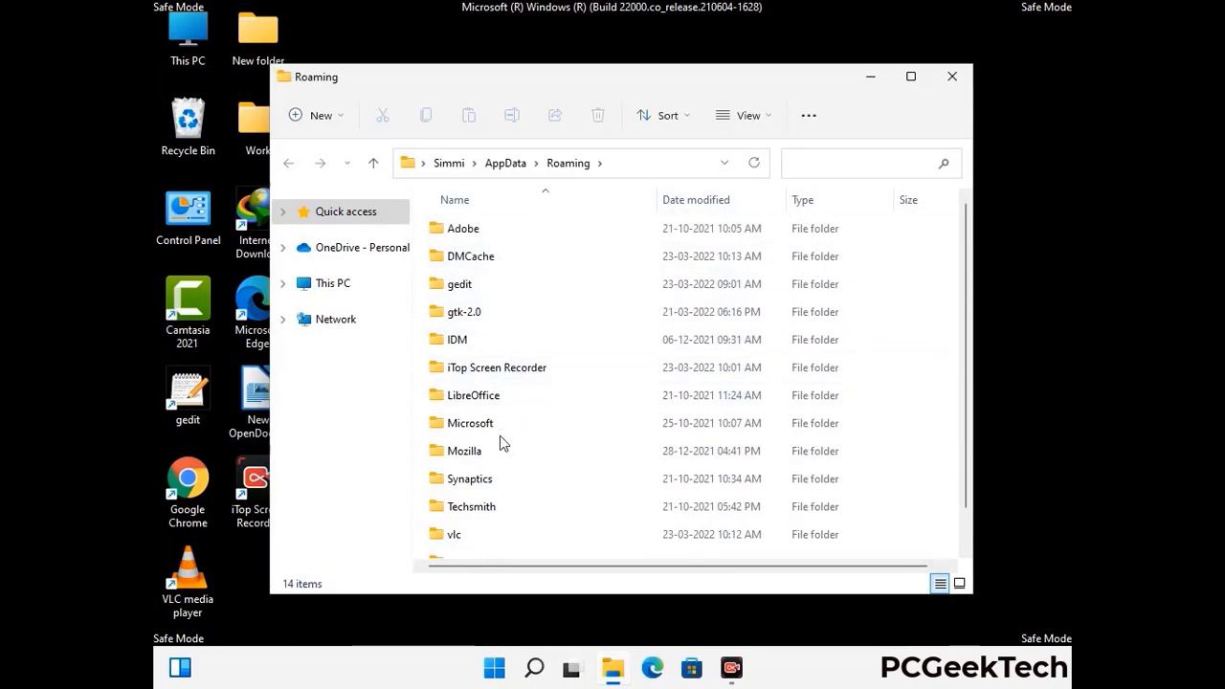
pyautogui.scroll(-1, 507, 459)
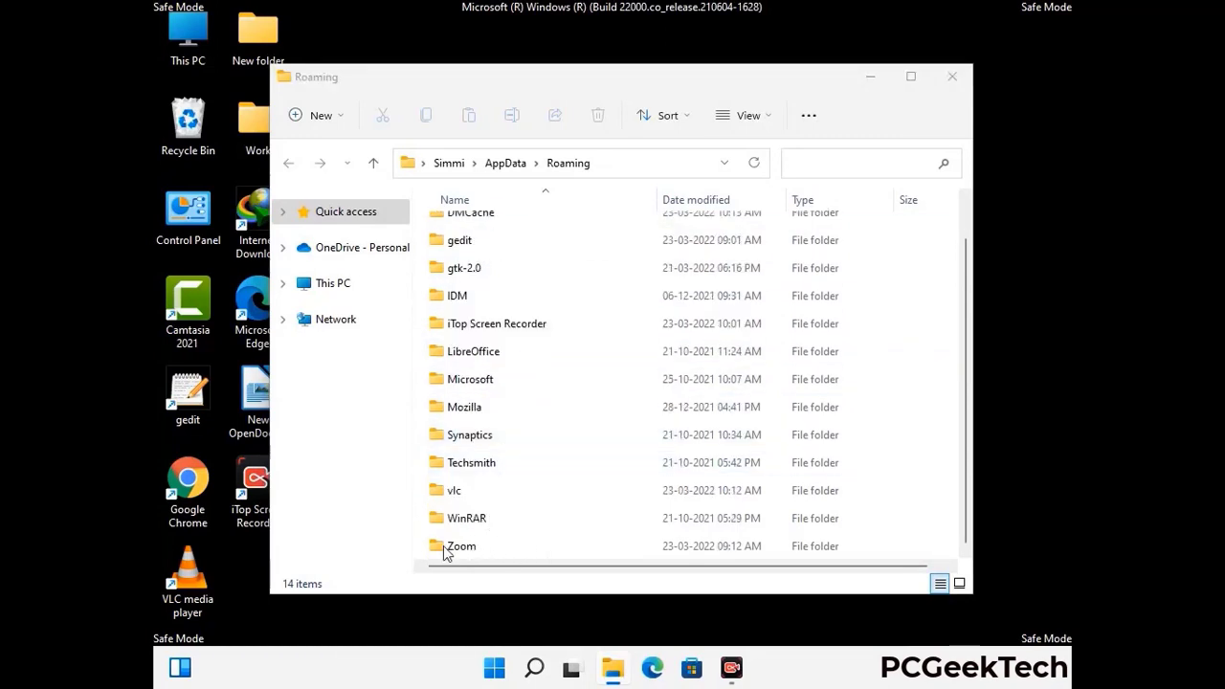
pyautogui.click(685, 542)
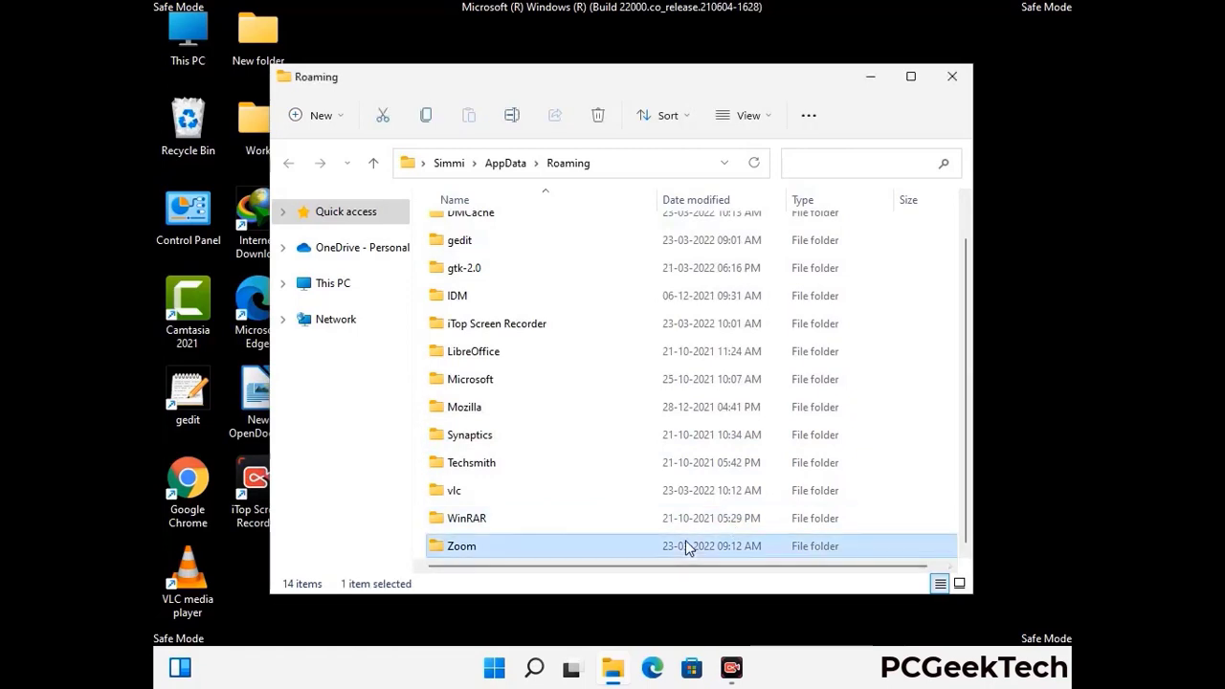
pyautogui.click(606, 121)
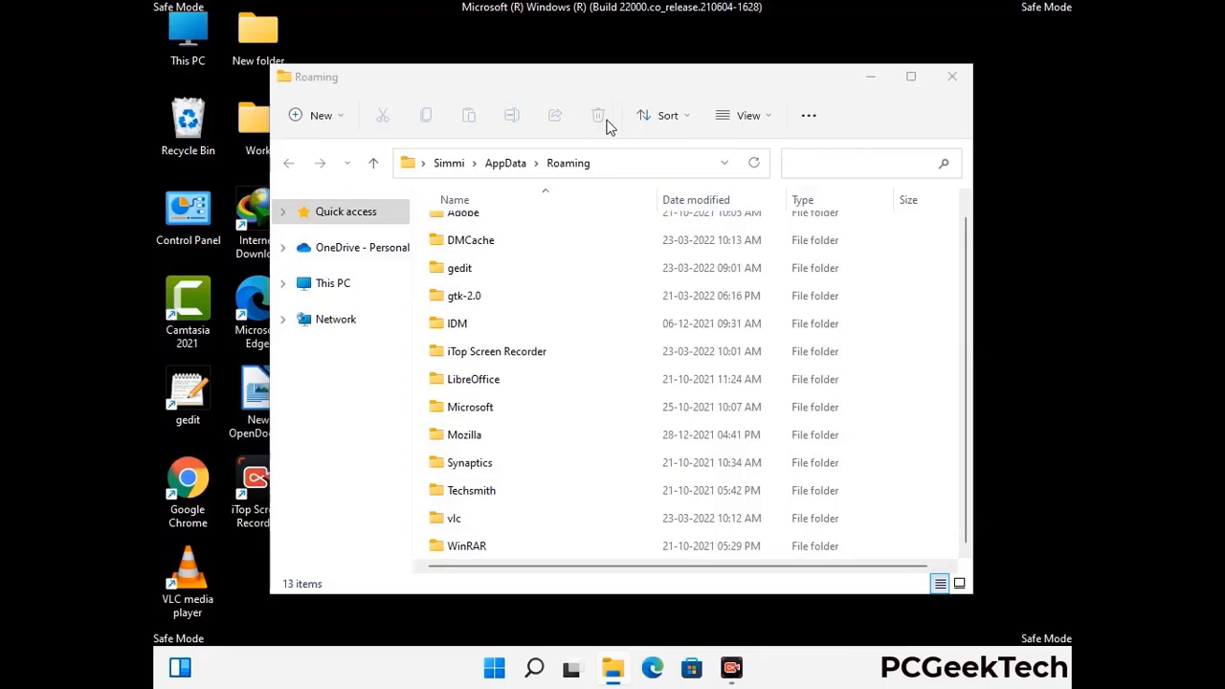
pyautogui.click(950, 78)
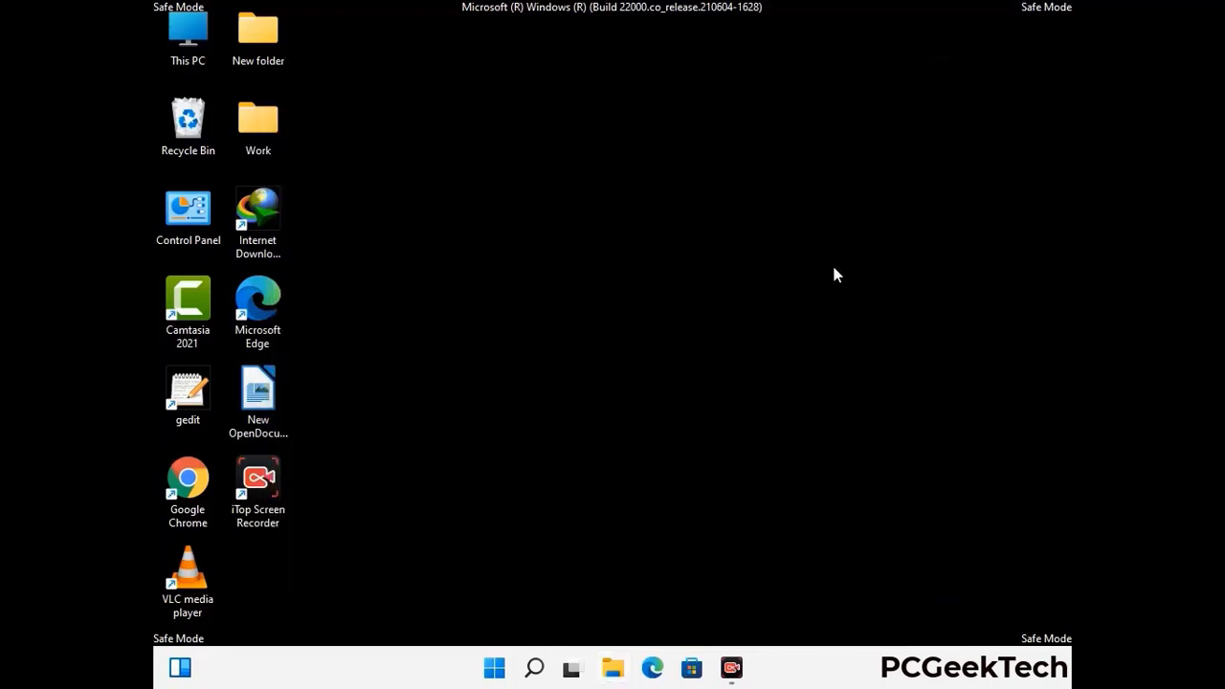
# Open the AppData\Local folder by running %LocalAppData%
pyautogui.press('super+r')
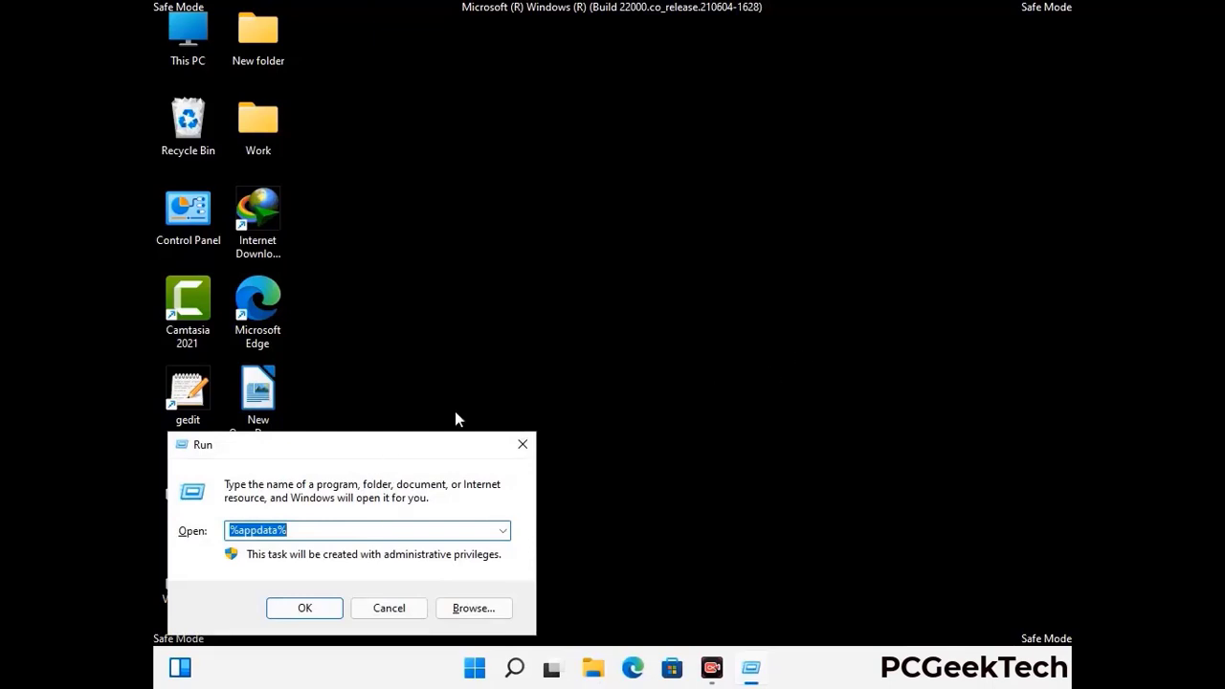
pyautogui.moveTo(382, 454); pyautogui.dragTo(642, 242)
pyautogui.write('%Local')
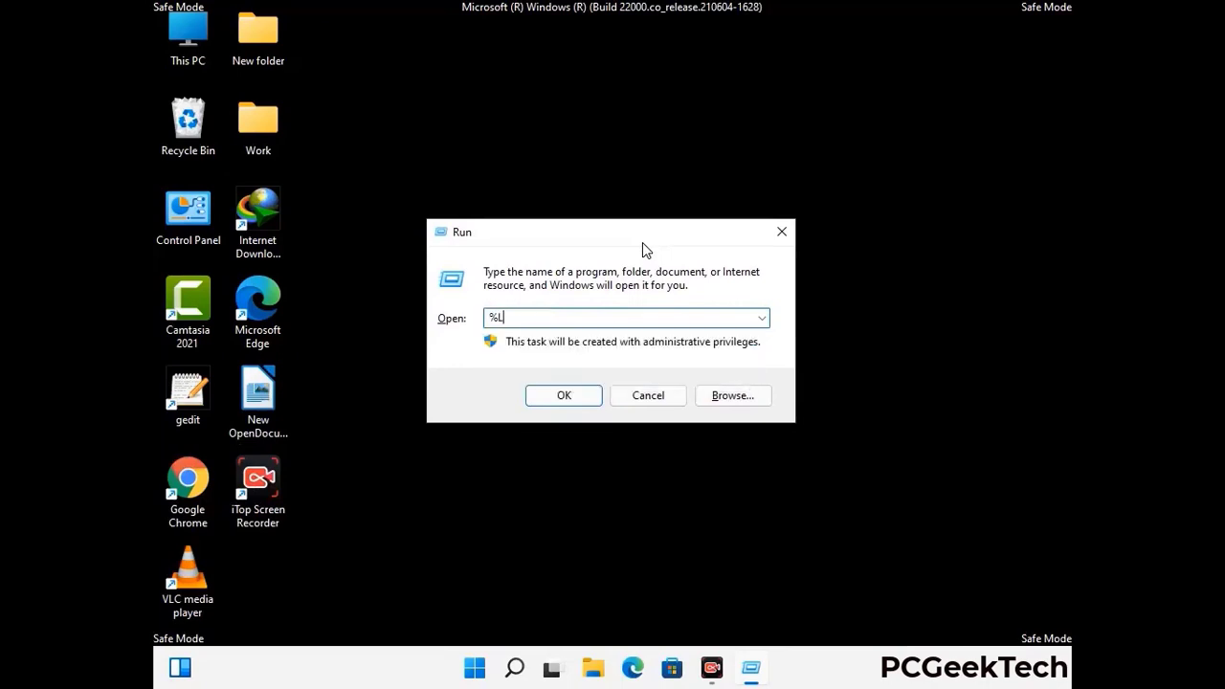
pyautogui.write('App')
pyautogui.press('Return')
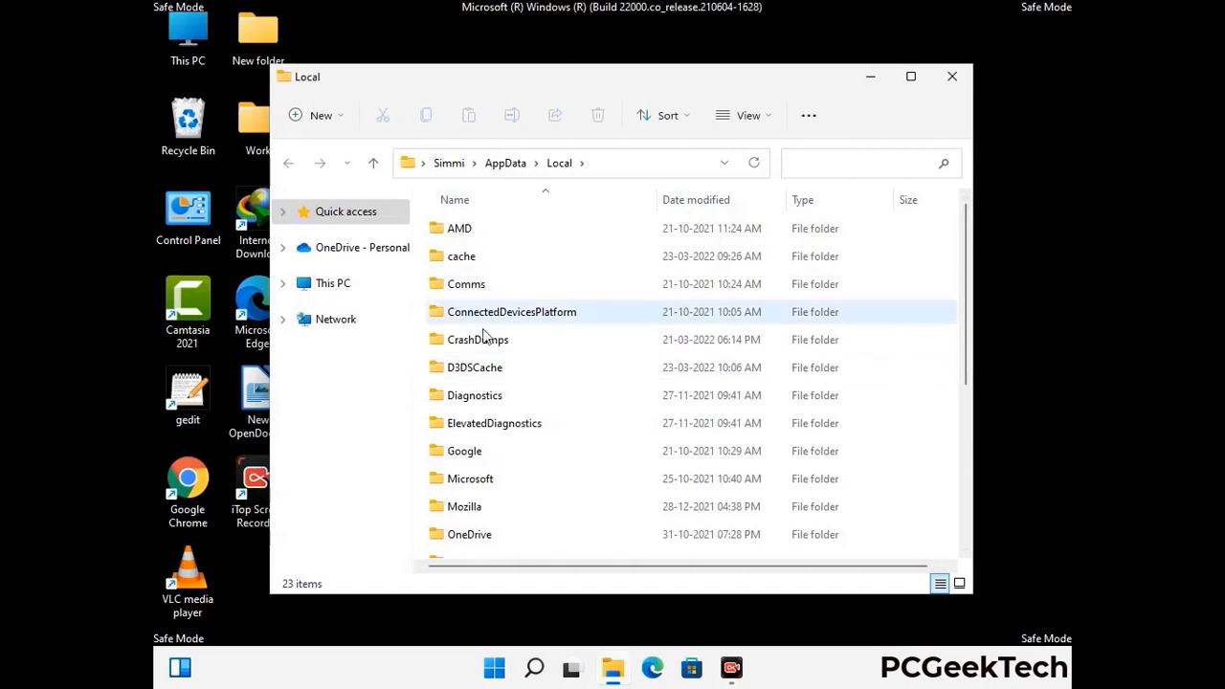
# Delete the Mozilla folder from AppData\Local and close the window
pyautogui.scroll(-1, 511, 430)
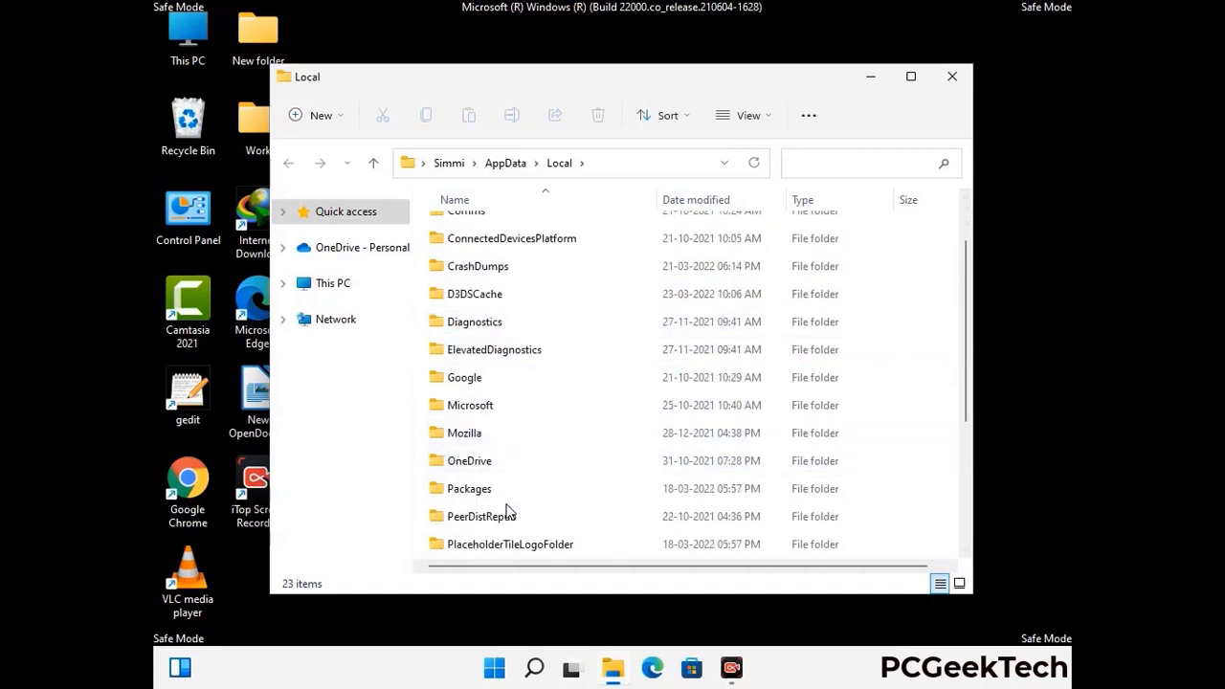
pyautogui.click(478, 438)
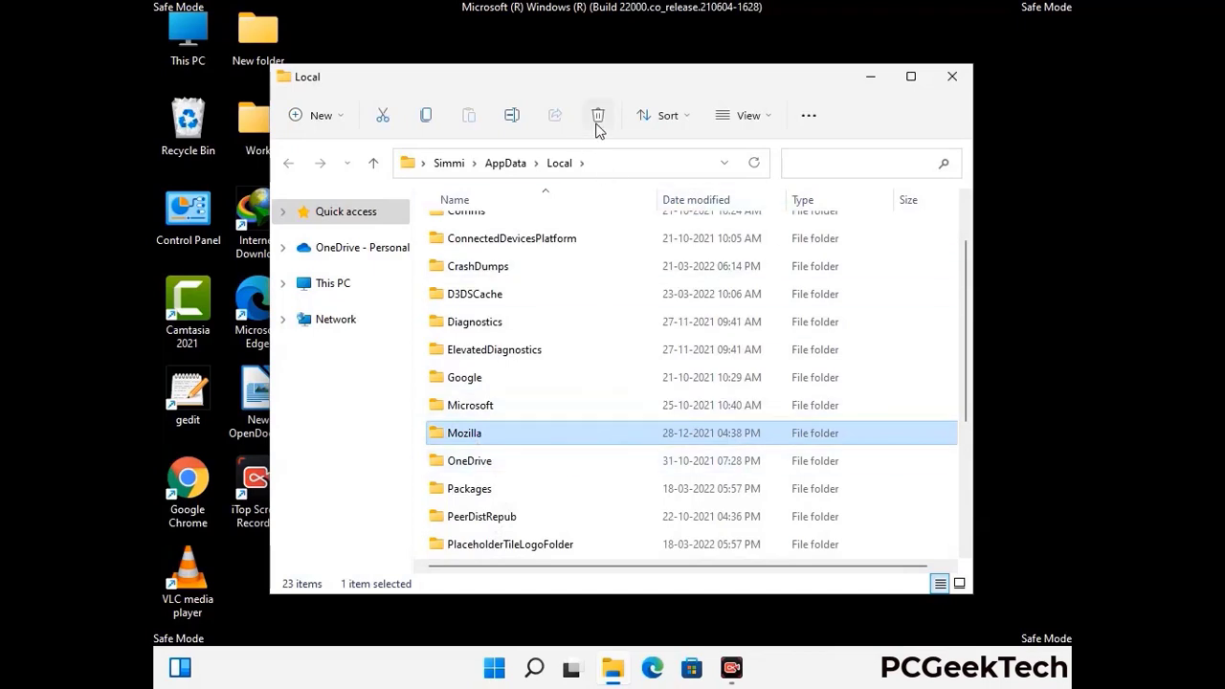
pyautogui.click(597, 117)
pyautogui.click(597, 117)
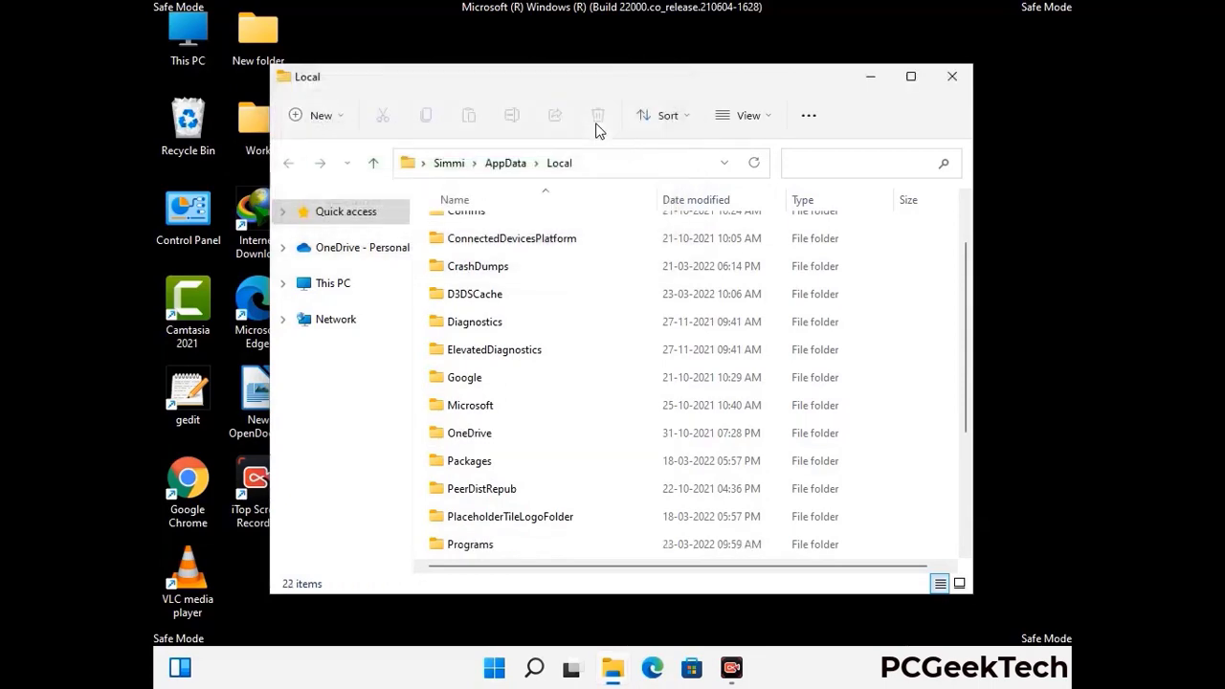
pyautogui.click(953, 84)
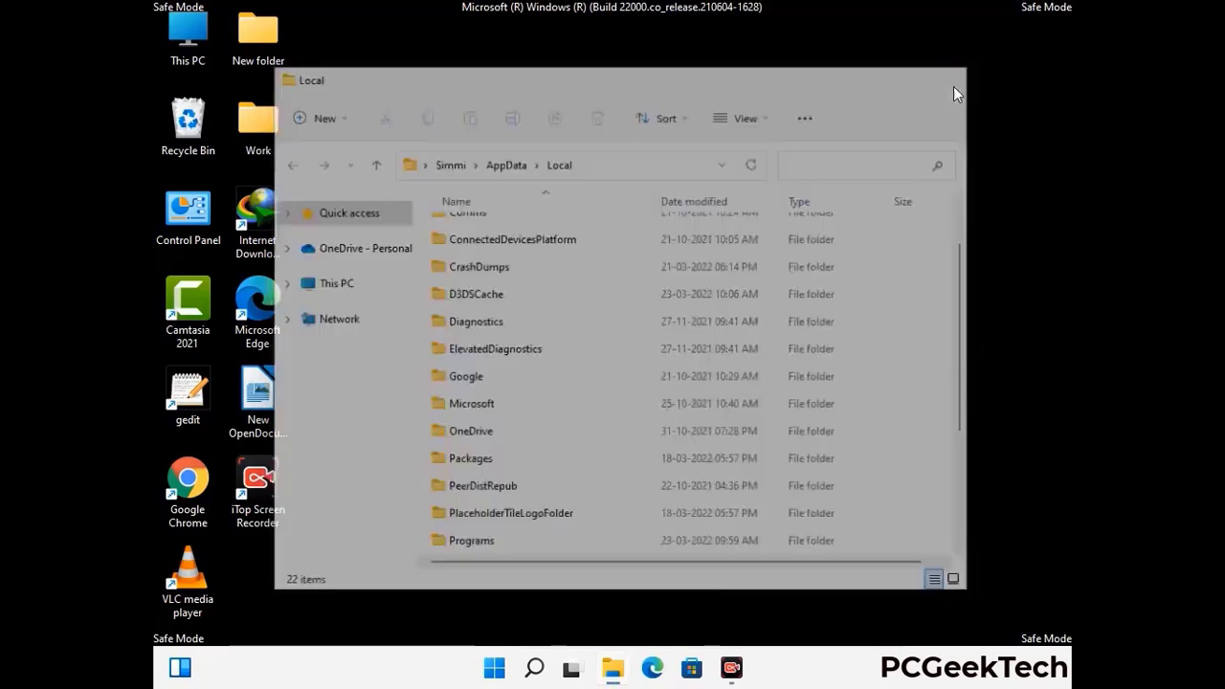
# Open C:\ProgramData from the Run prompt
pyautogui.press('super+r')
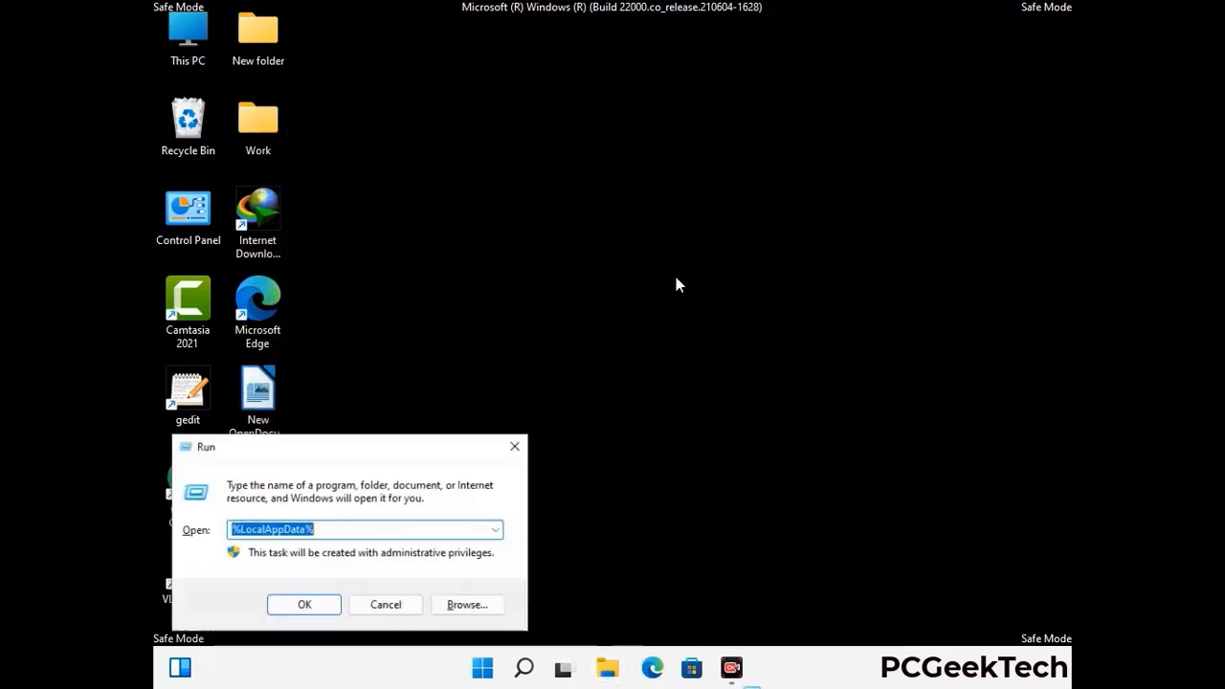
pyautogui.moveTo(311, 452); pyautogui.dragTo(560, 251)
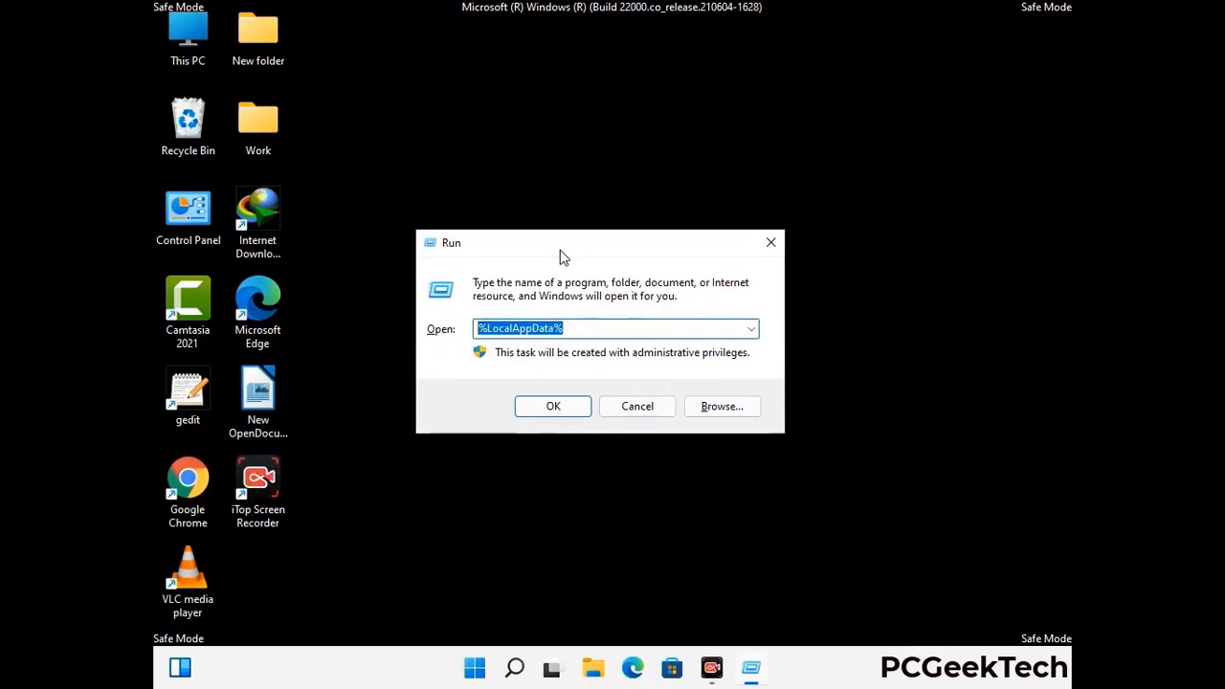
pyautogui.write('%')
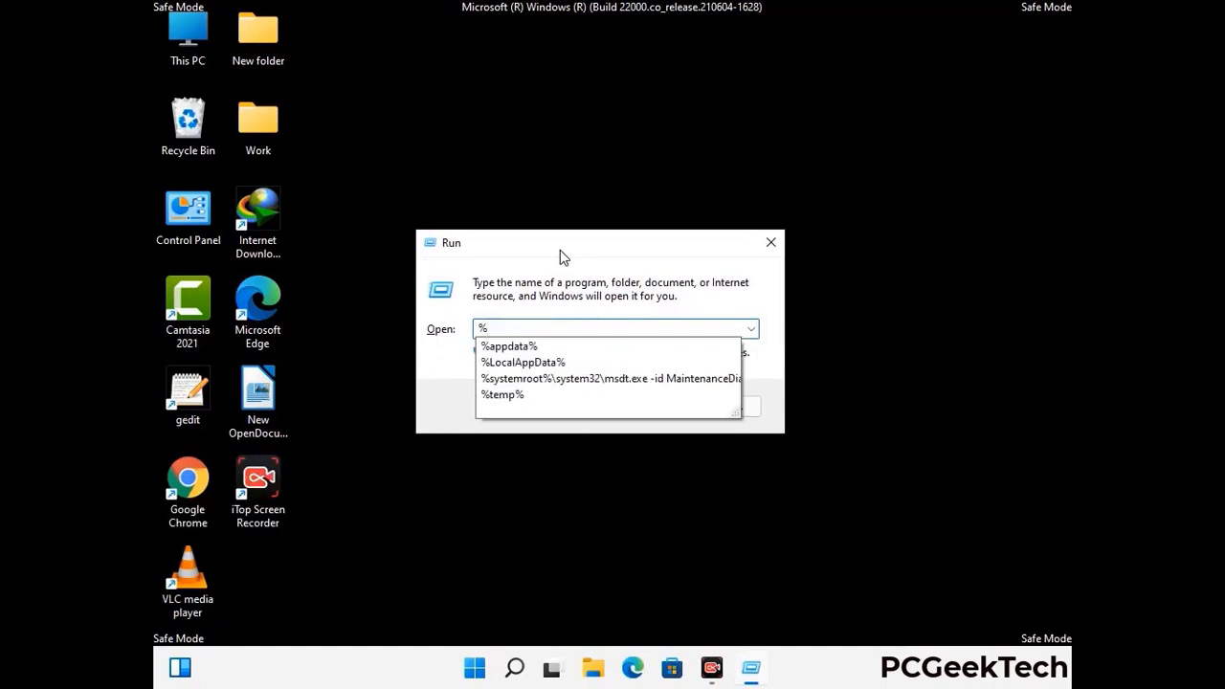
pyautogui.write('ProgramData%')
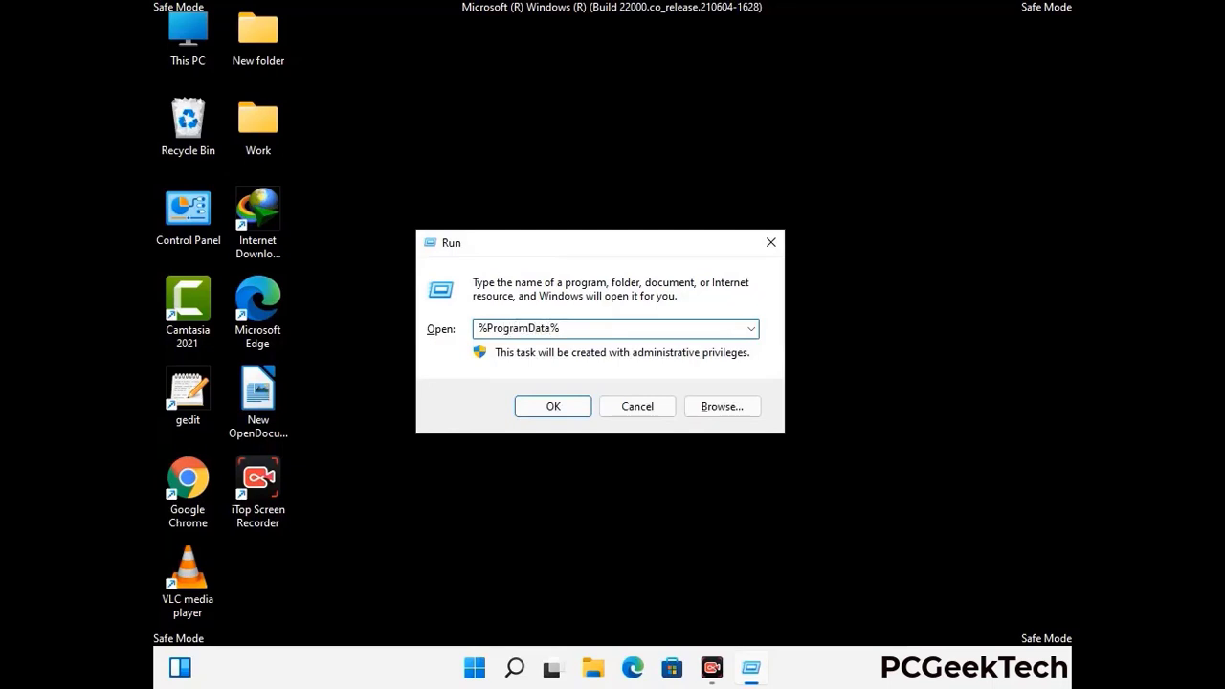
pyautogui.press('Return')
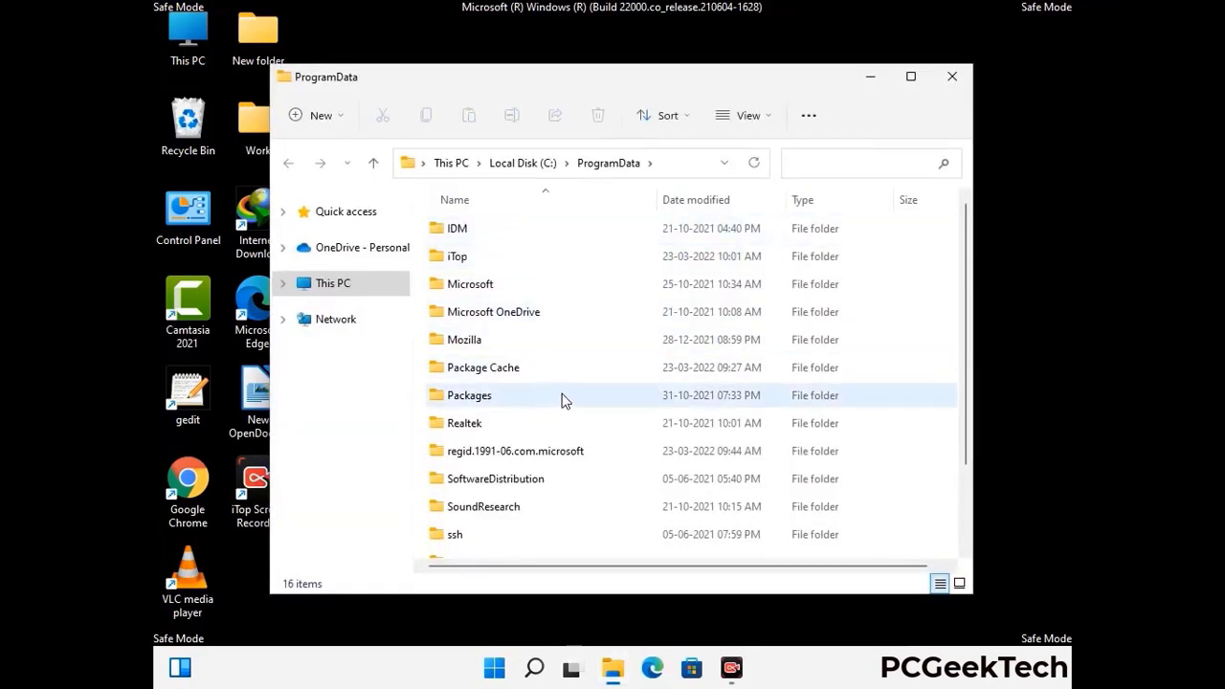
# Delete the Mozilla folder from ProgramData and close the window
pyautogui.scroll(-1, 563, 401)
pyautogui.scroll(-1, 561, 412)
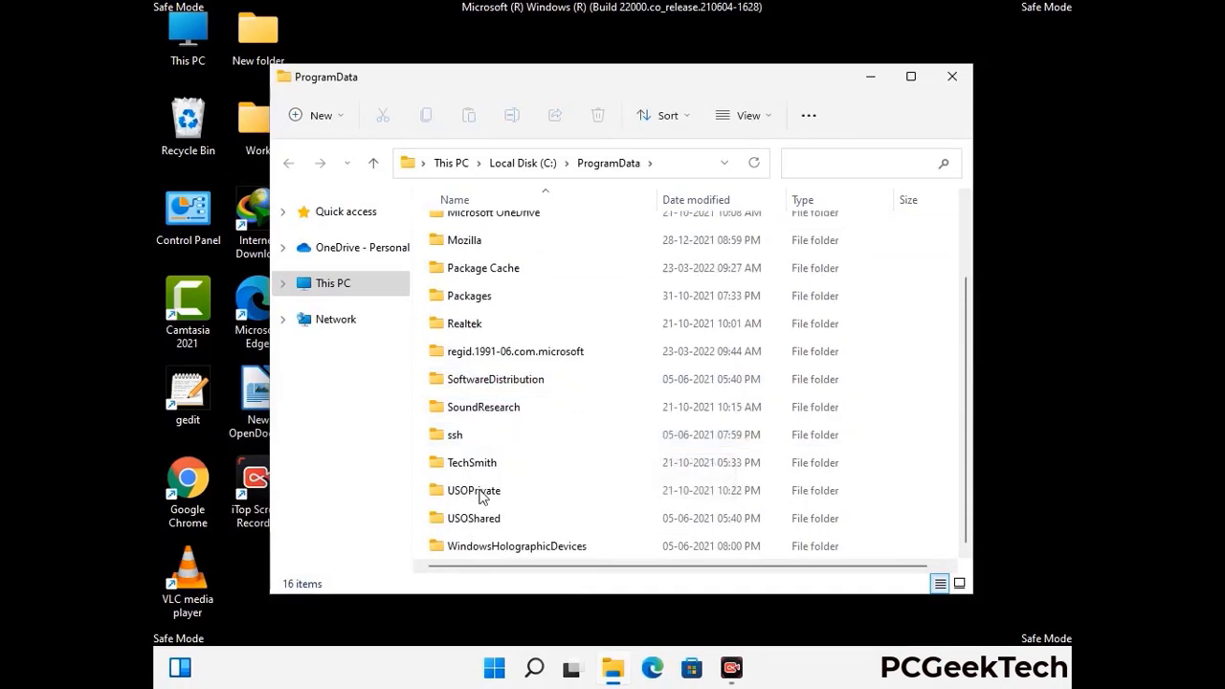
pyautogui.click(467, 240)
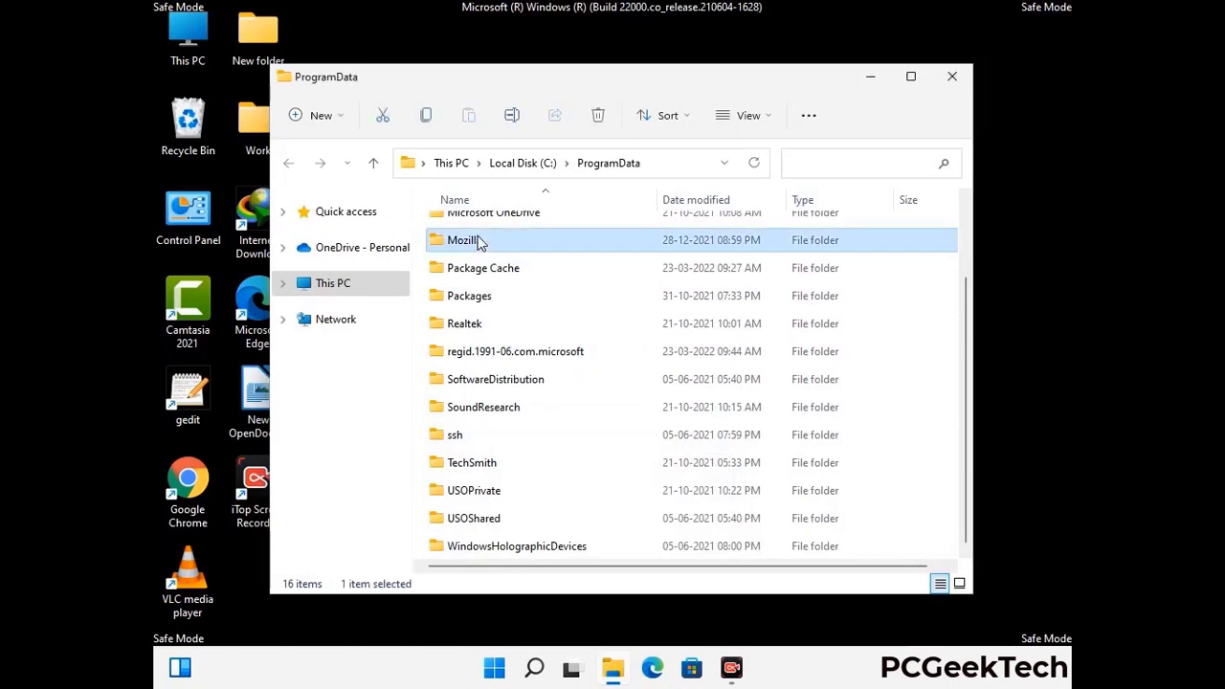
pyautogui.click(599, 115)
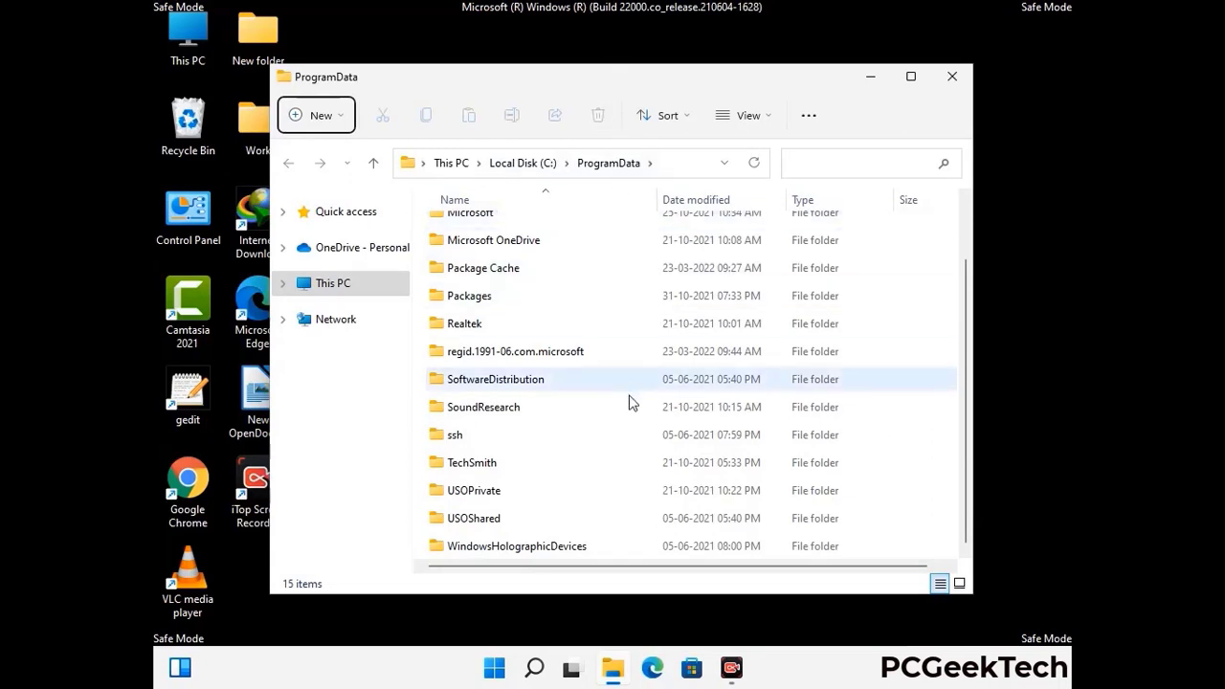
pyautogui.scroll(1, 628, 402)
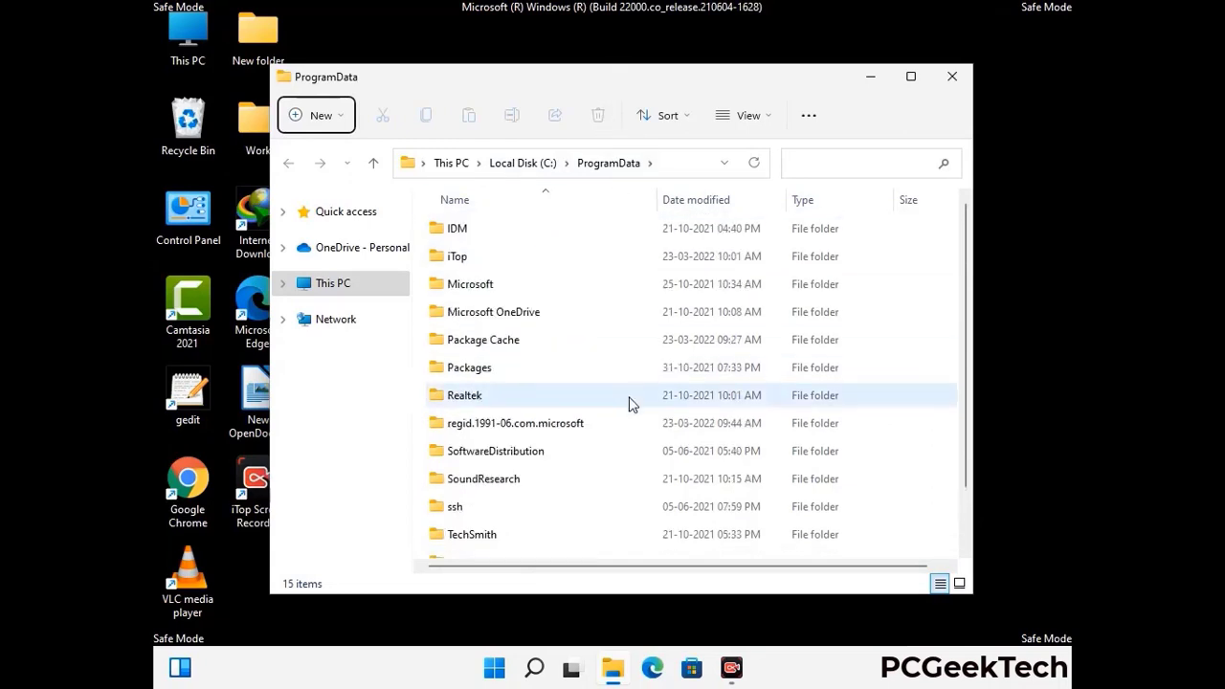
pyautogui.click(961, 81)
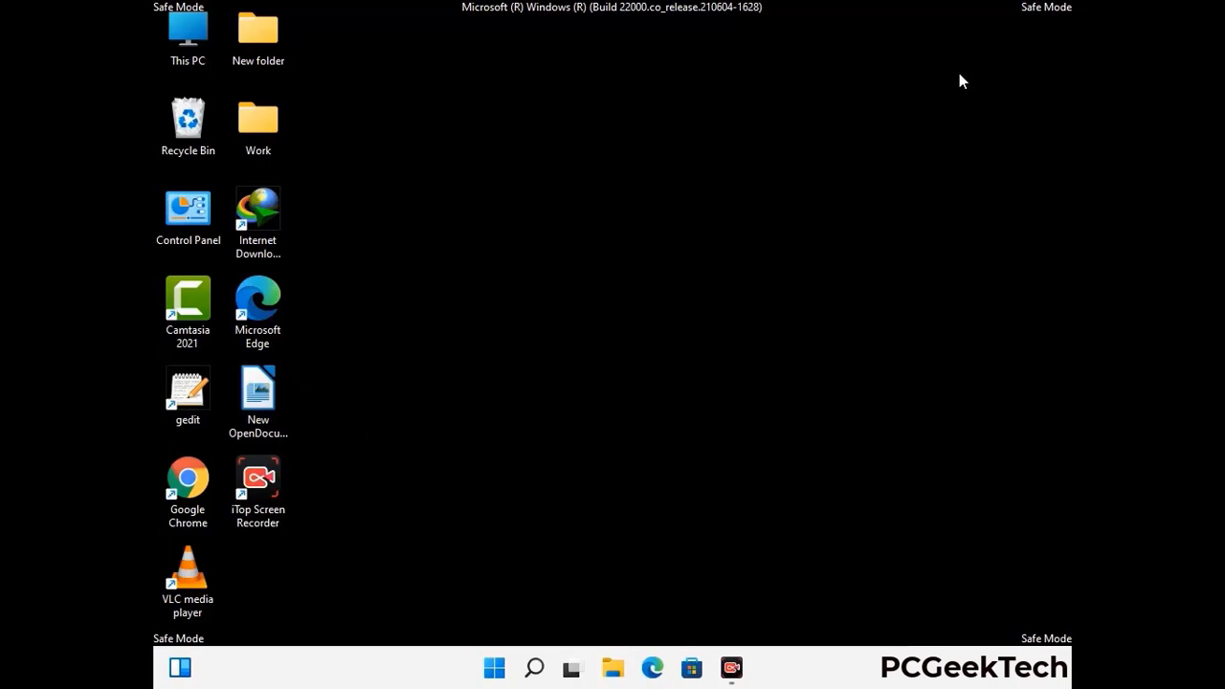
pyautogui.press('super+r')
pyautogui.moveTo(400, 443); pyautogui.dragTo(636, 242)
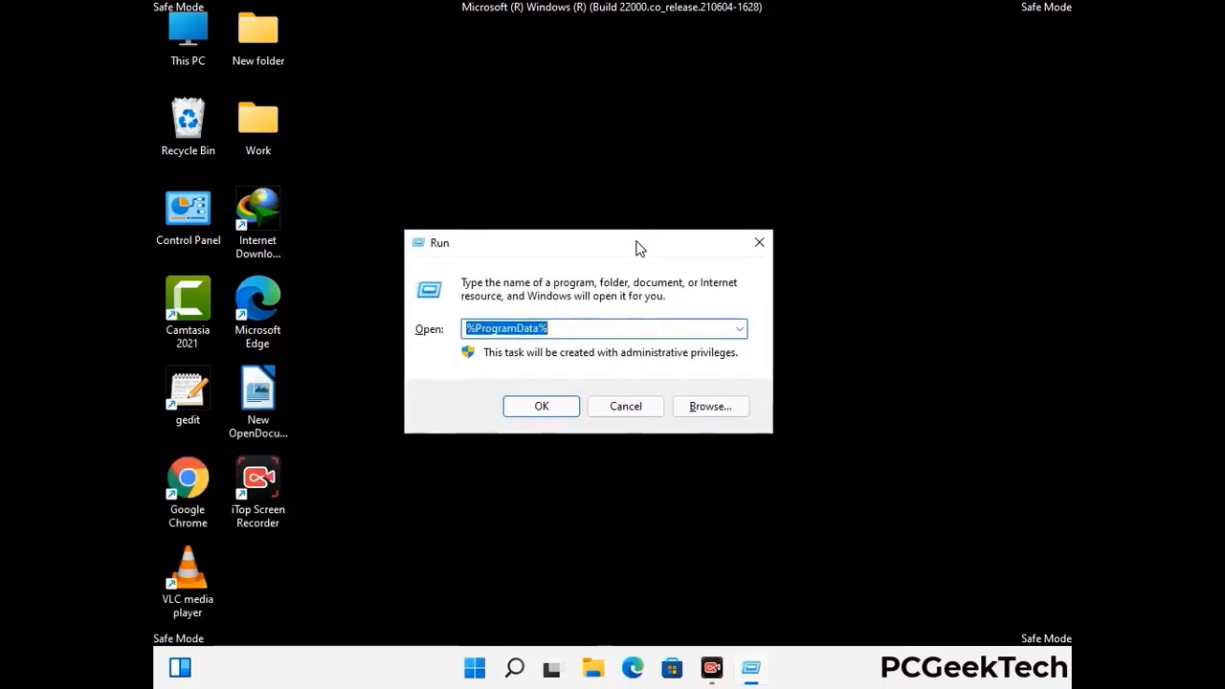
pyautogui.write('%Wi')
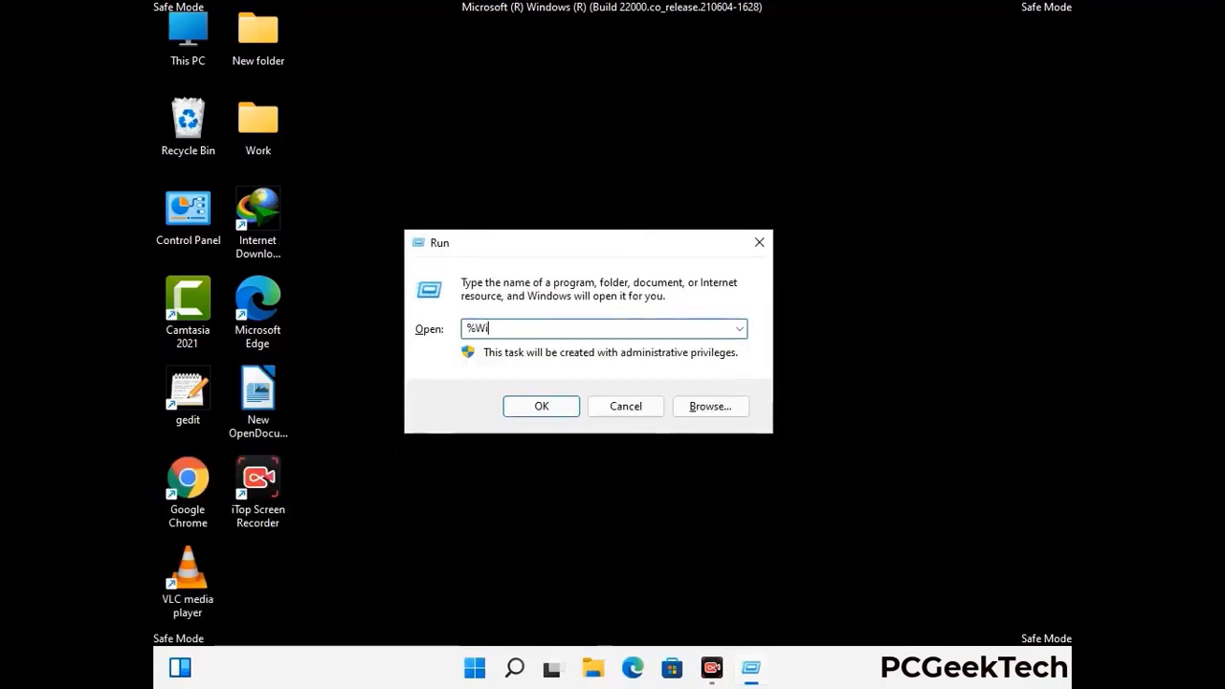
pyautogui.write('nDir%')
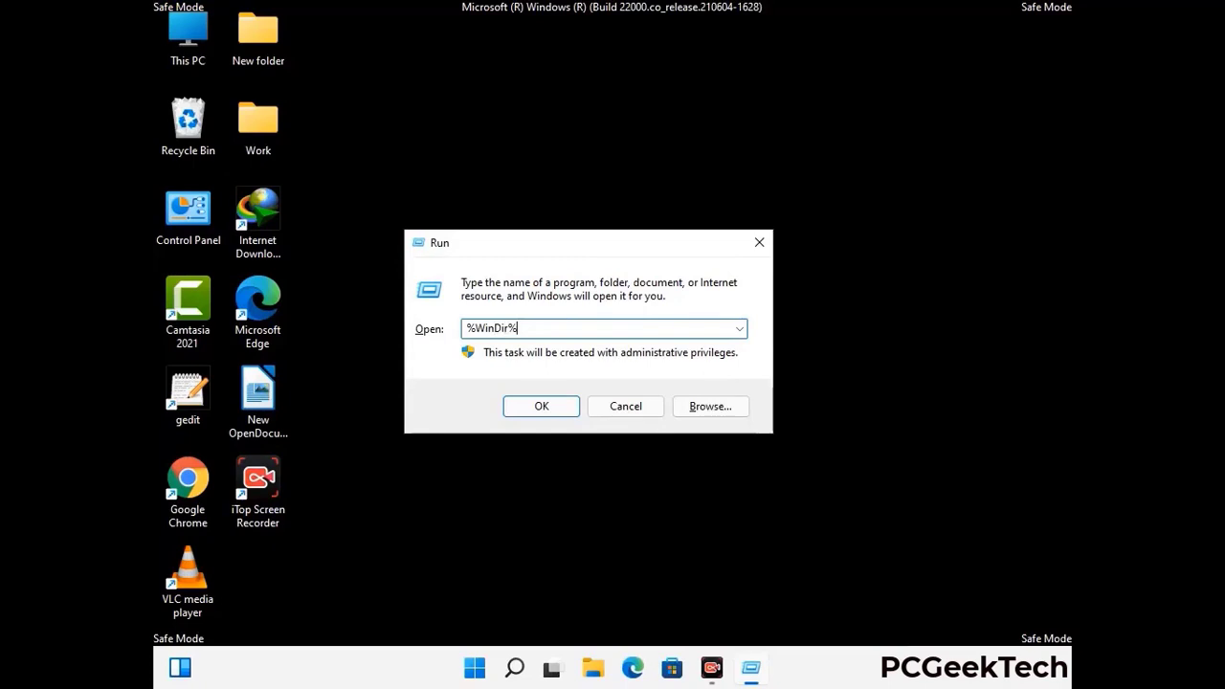
pyautogui.press('Return')
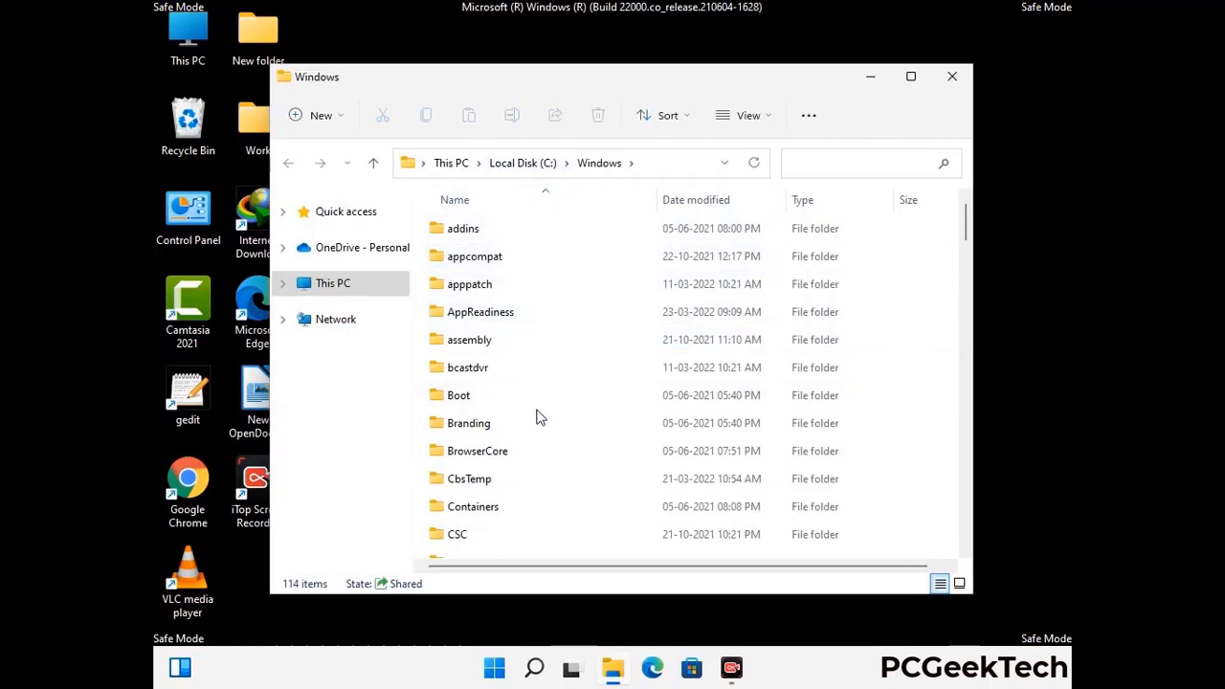
pyautogui.scroll(-1, 538, 418)
pyautogui.scroll(-1, 539, 424)
pyautogui.scroll(-1, 539, 426)
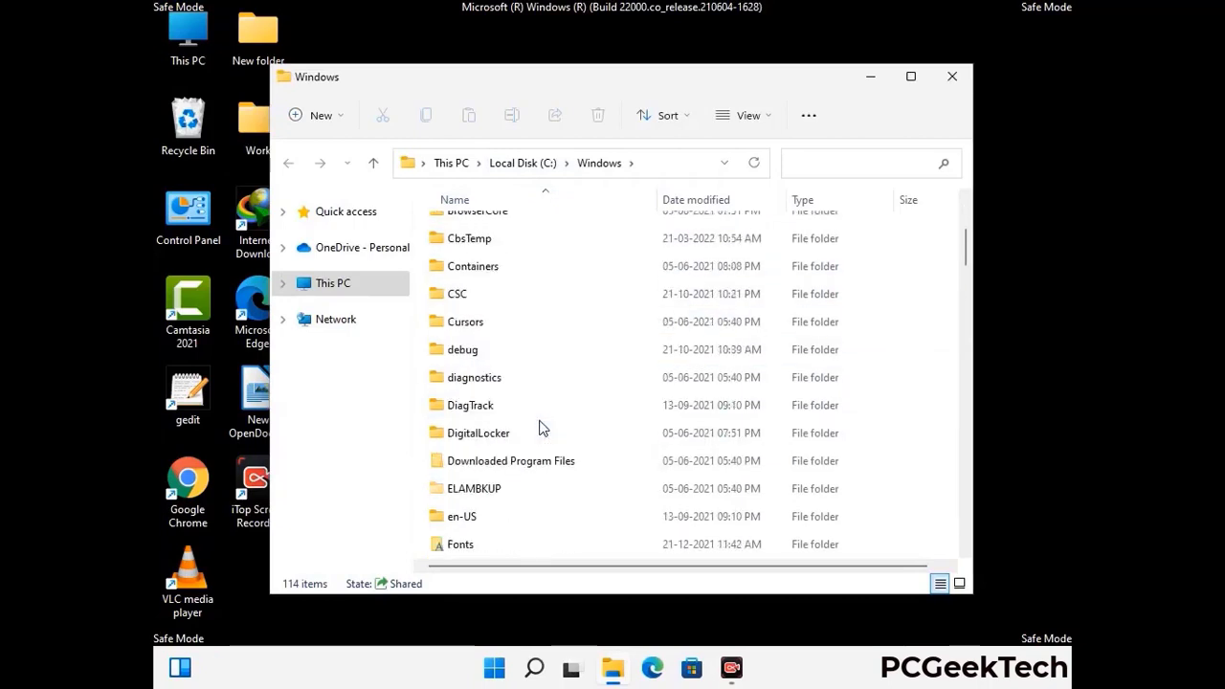
pyautogui.scroll(-1, 541, 429)
pyautogui.scroll(-5, 539, 430)
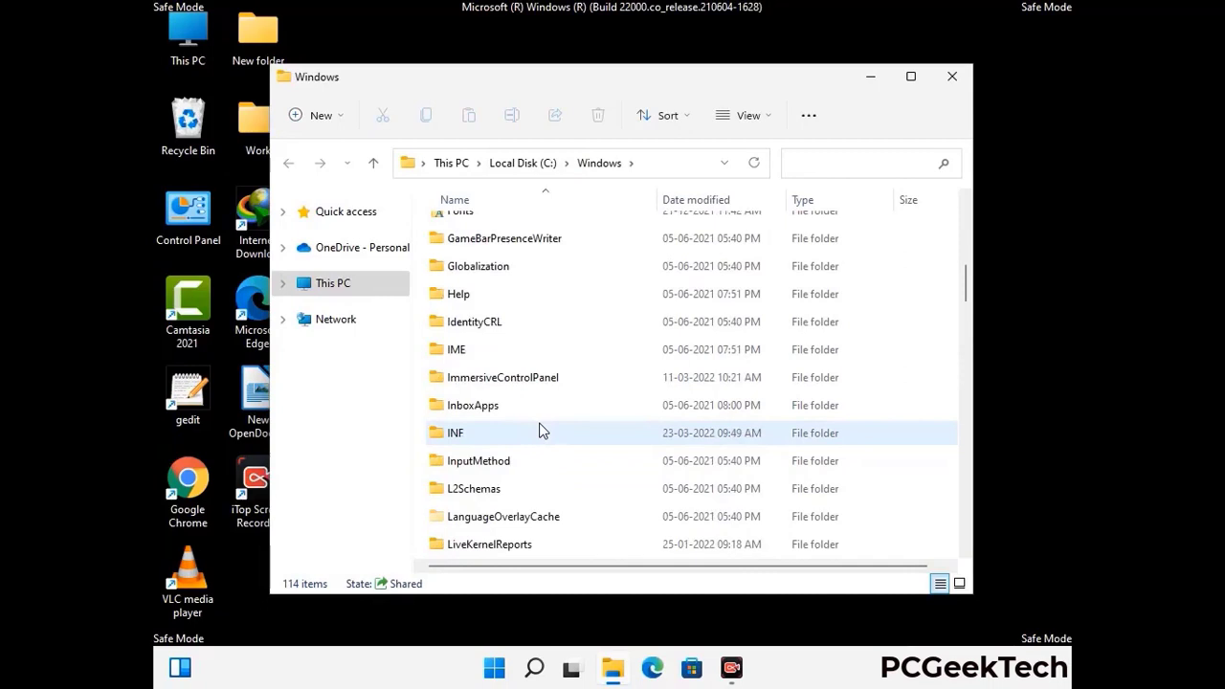
pyautogui.scroll(-4, 539, 432)
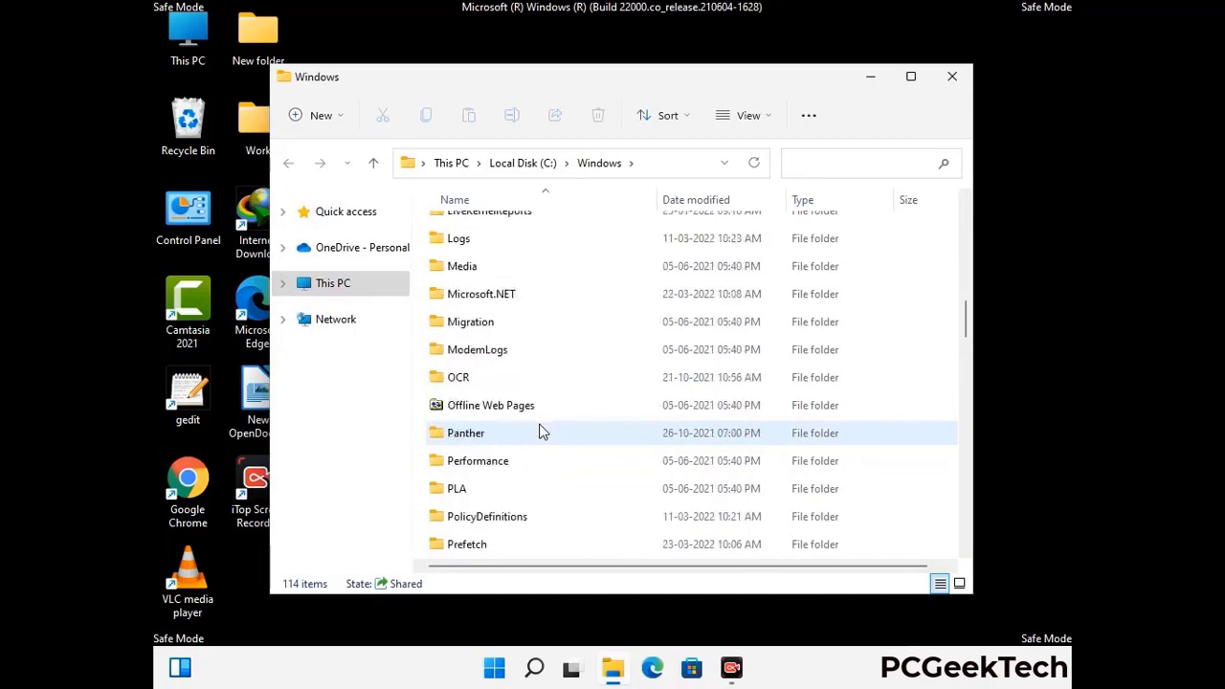
pyautogui.scroll(-6, 539, 433)
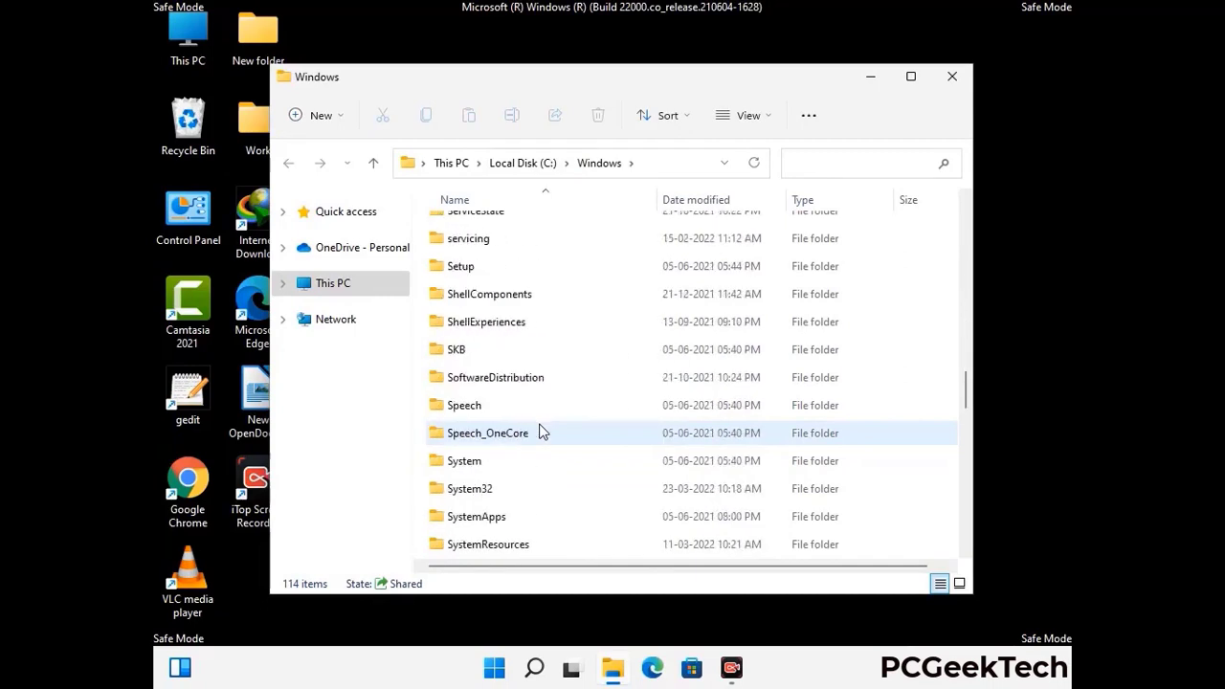
pyautogui.scroll(-7, 539, 433)
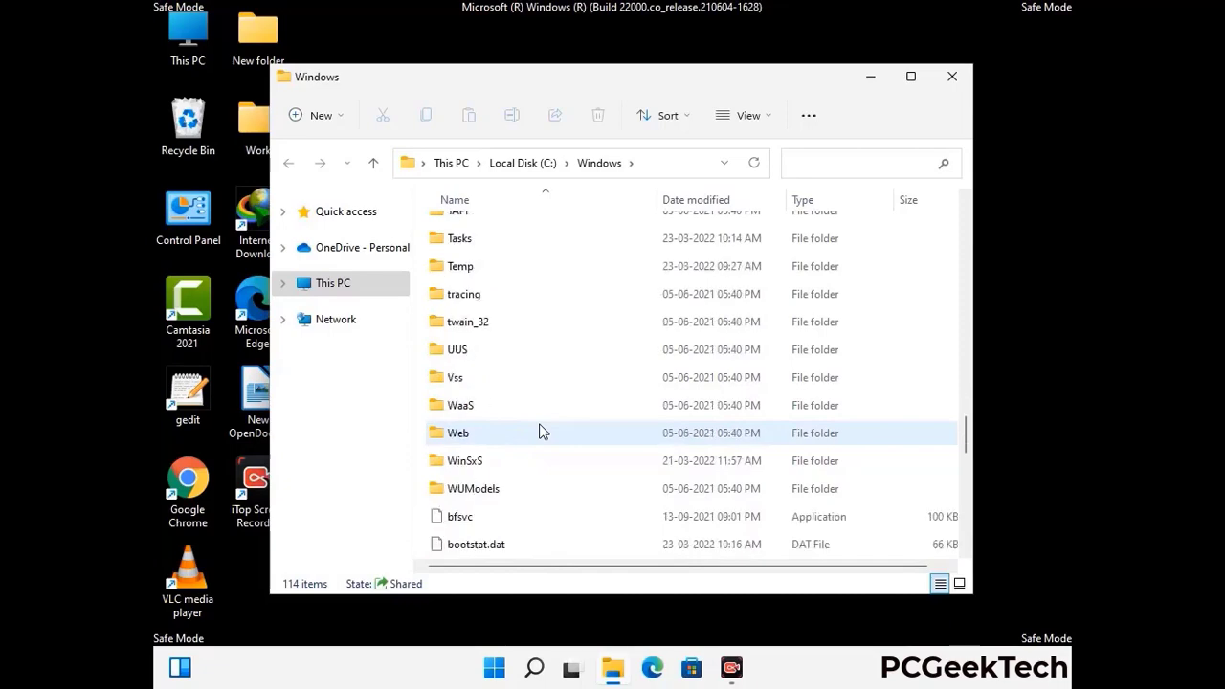
pyautogui.scroll(-8, 539, 432)
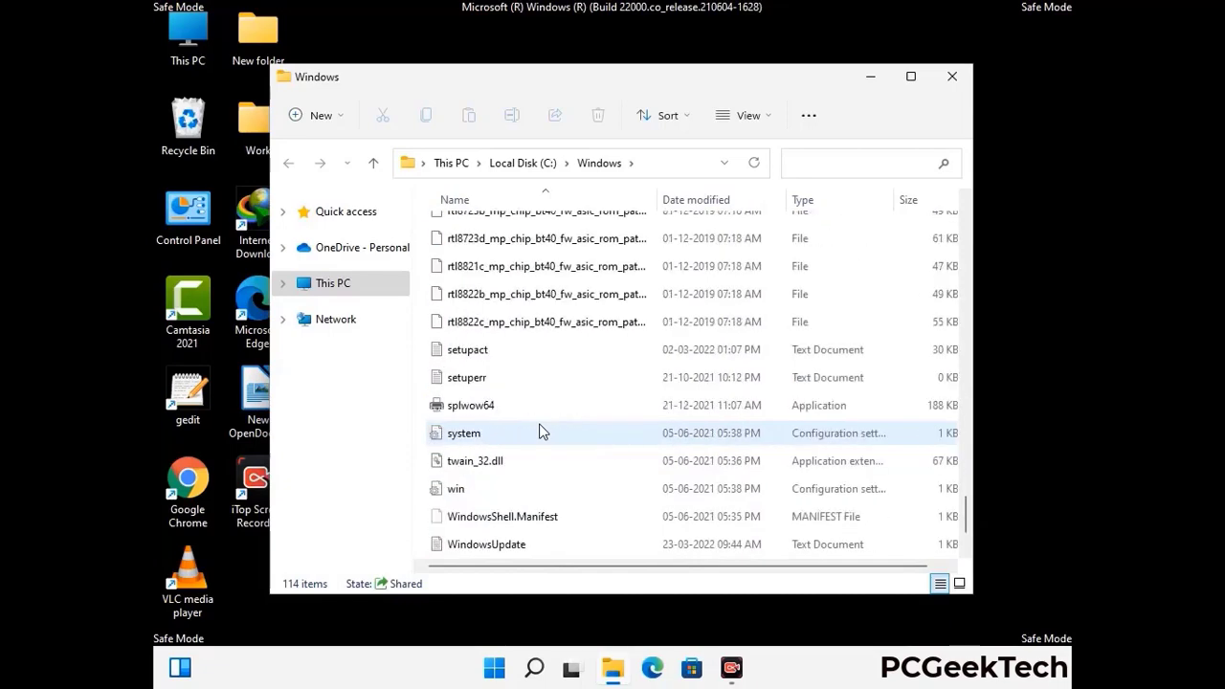
pyautogui.scroll(13, 539, 433)
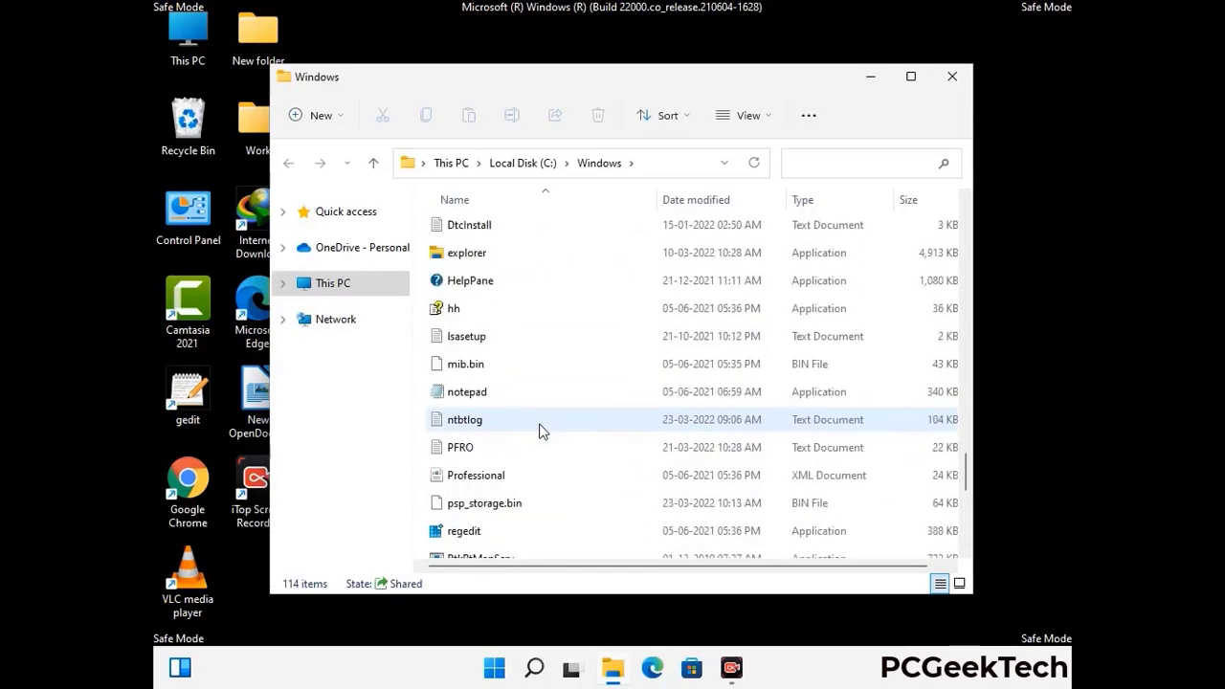
pyautogui.scroll(3, 539, 433)
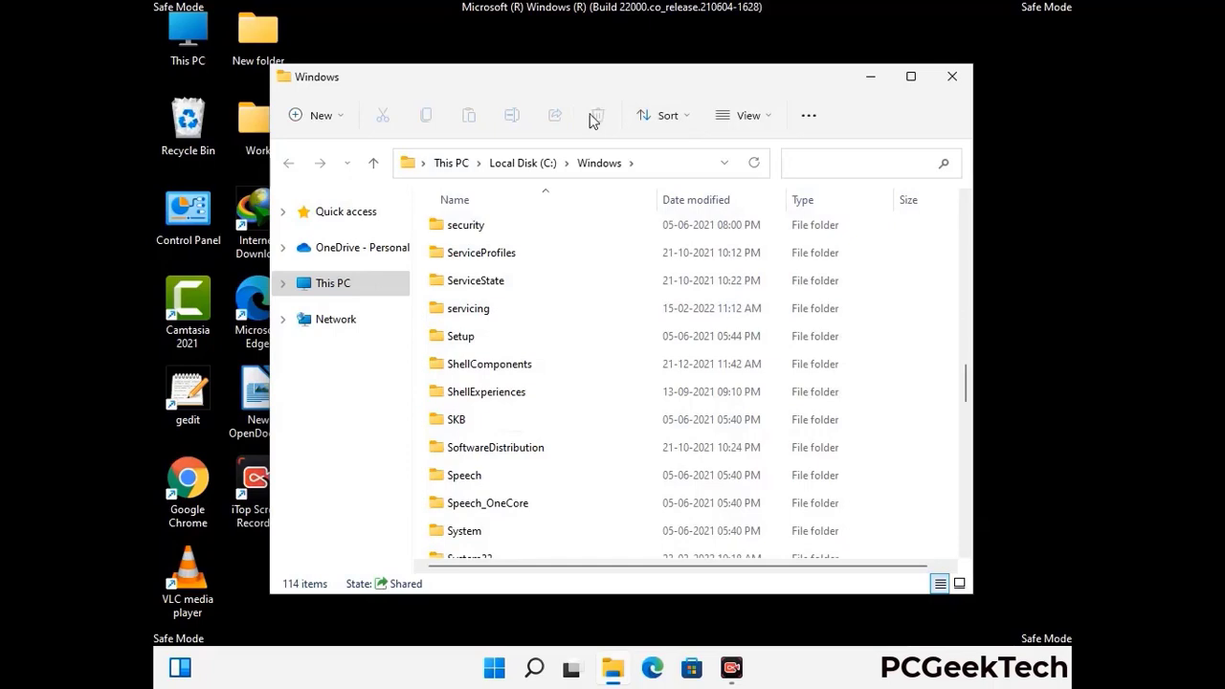
pyautogui.click(955, 78)
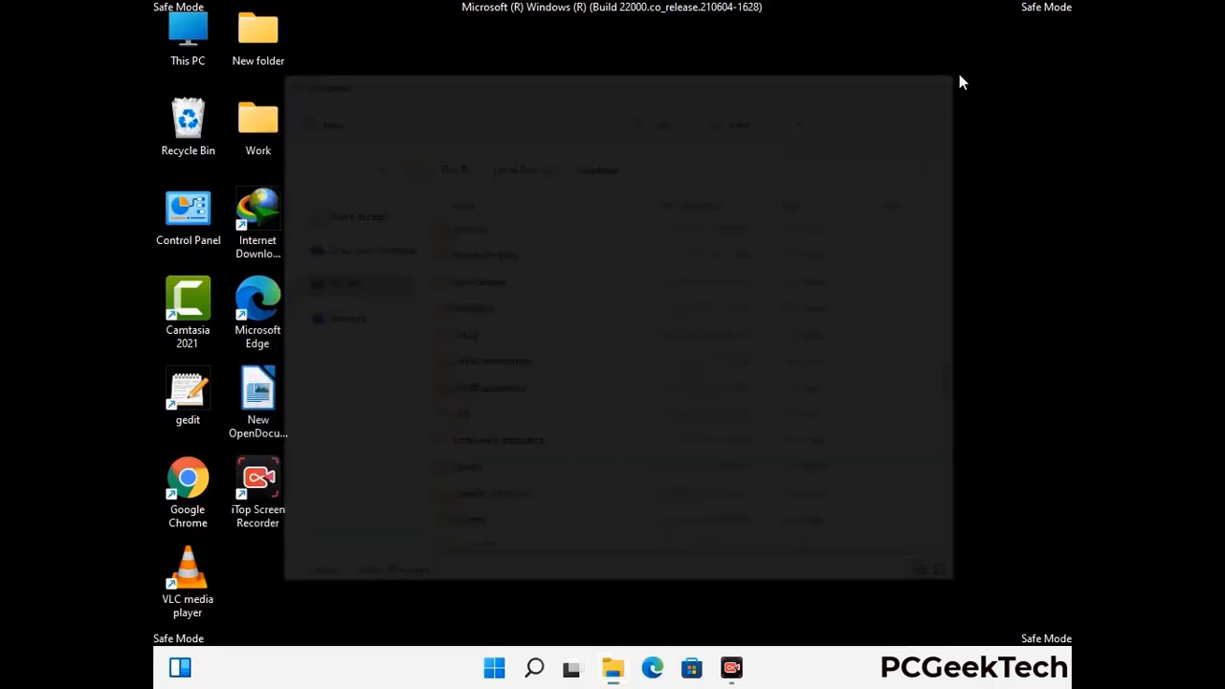
# Open the user's Temp folder by running %temp%
pyautogui.press('super+r')
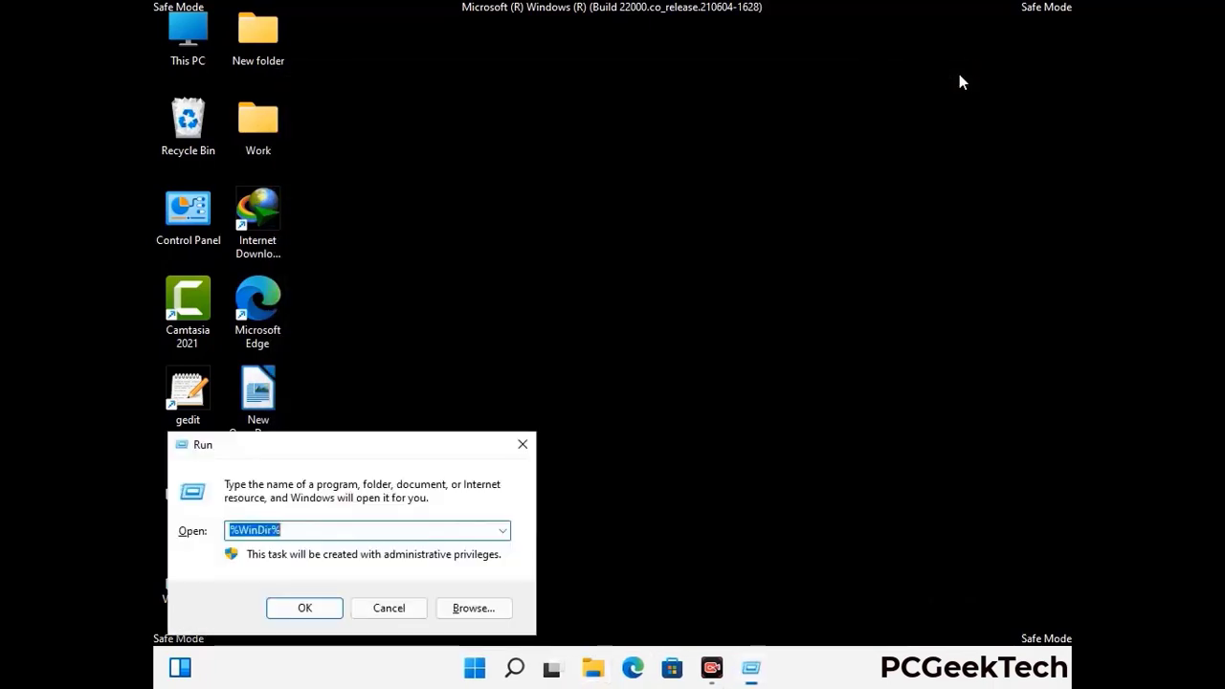
pyautogui.moveTo(407, 451); pyautogui.dragTo(694, 163)
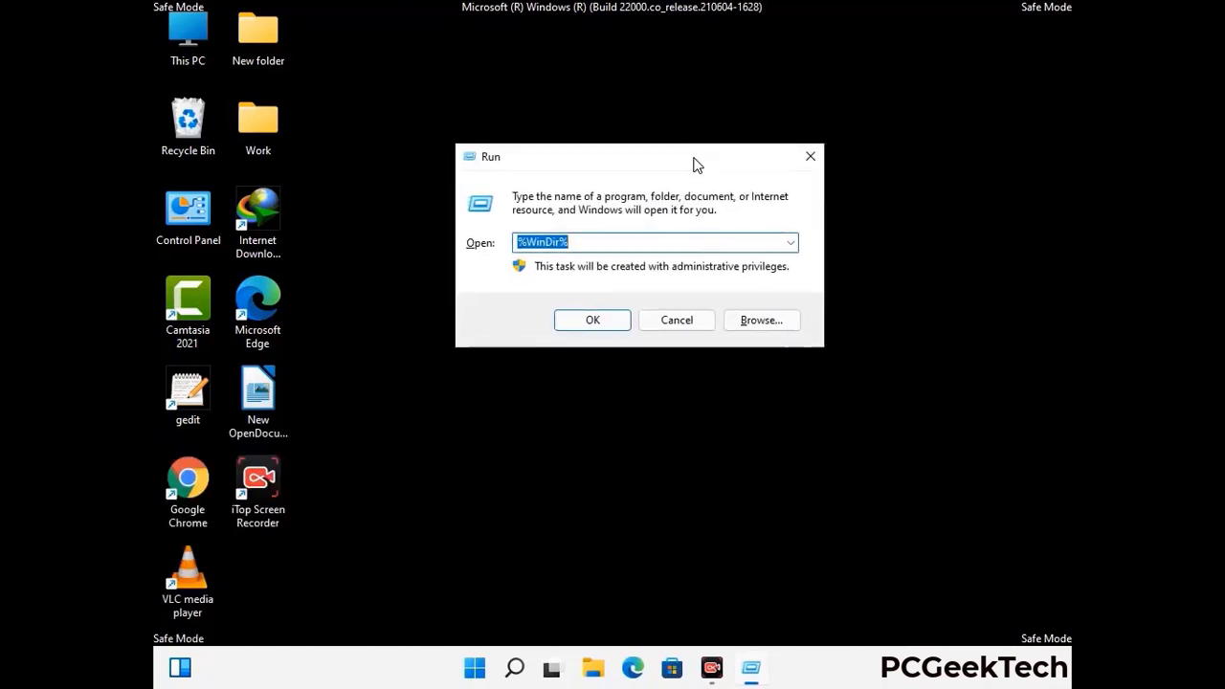
pyautogui.write('%temp%')
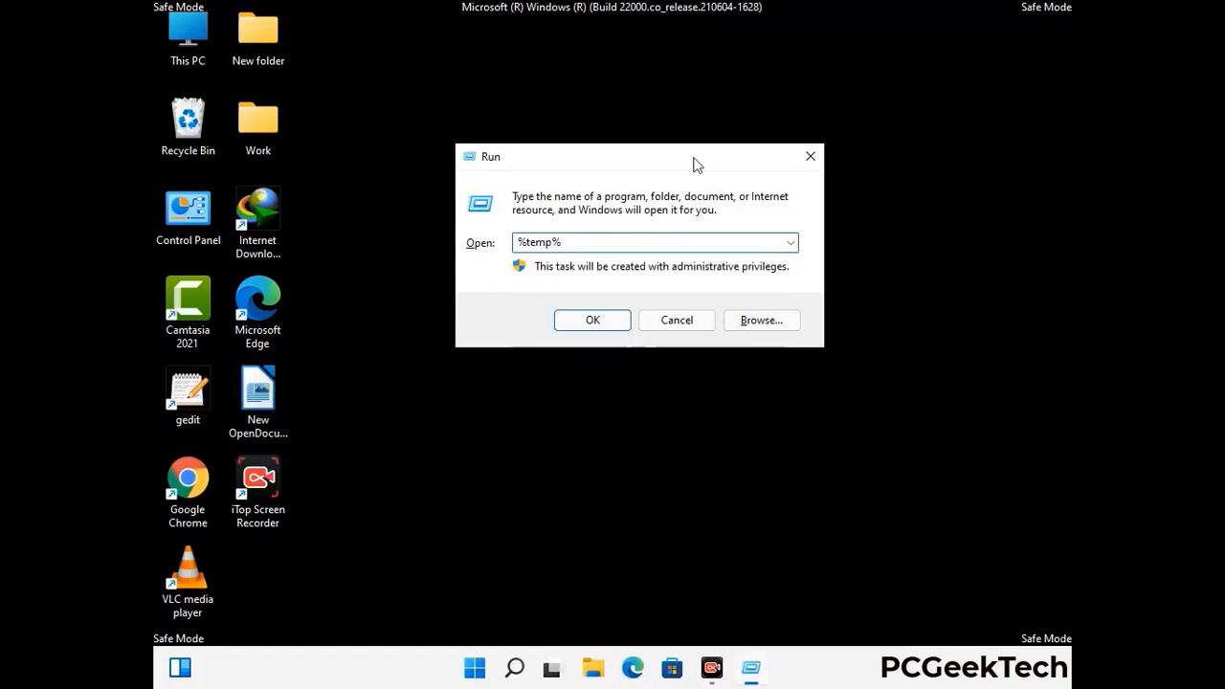
pyautogui.click(613, 318)
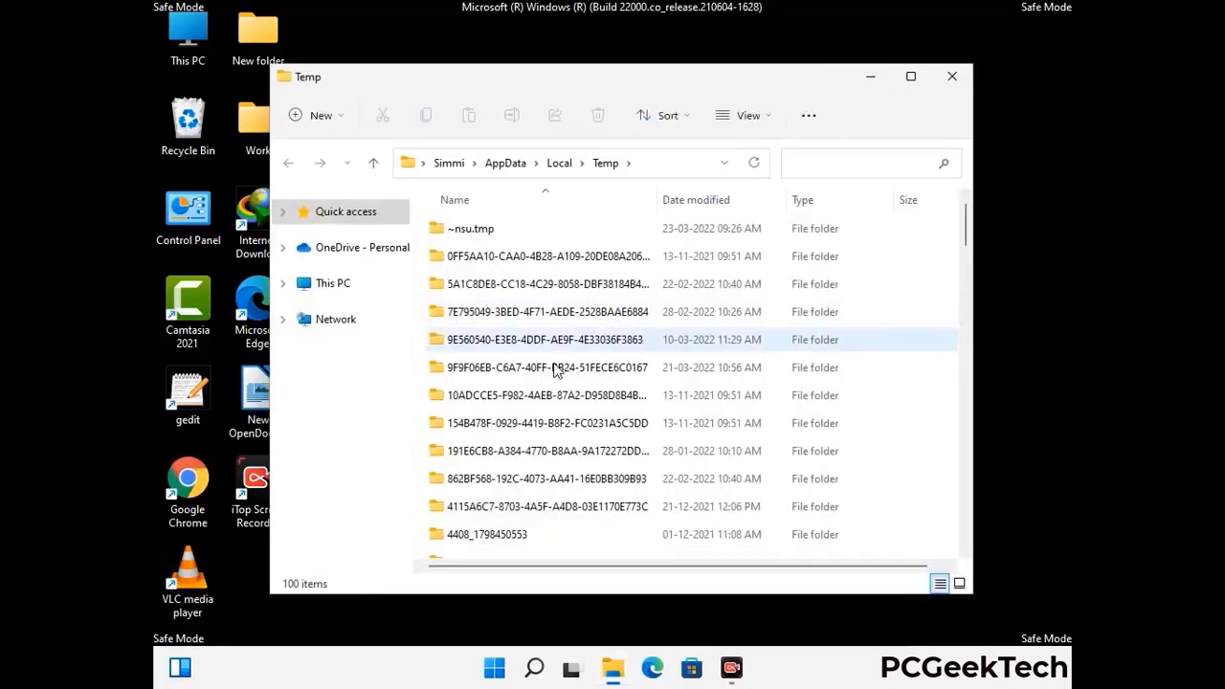
# Select and delete all 100 Temp items, then close the window
pyautogui.click(555, 371)
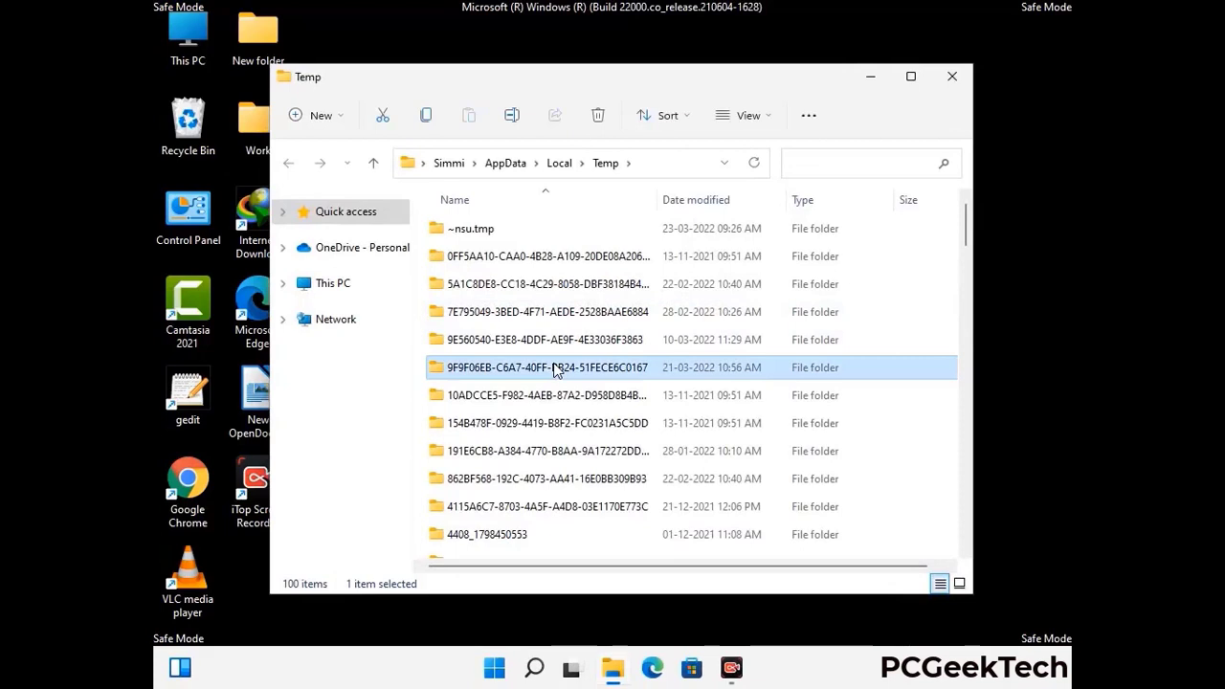
pyautogui.hotkey('ctrl', 'a')
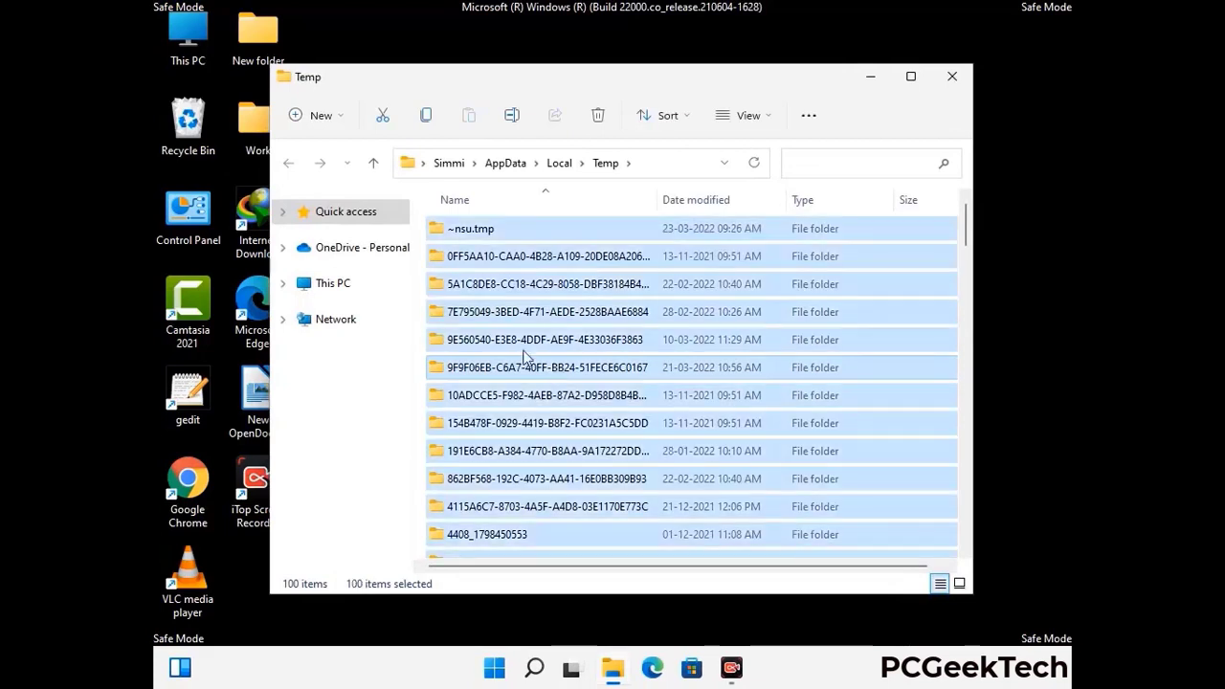
pyautogui.click(600, 116)
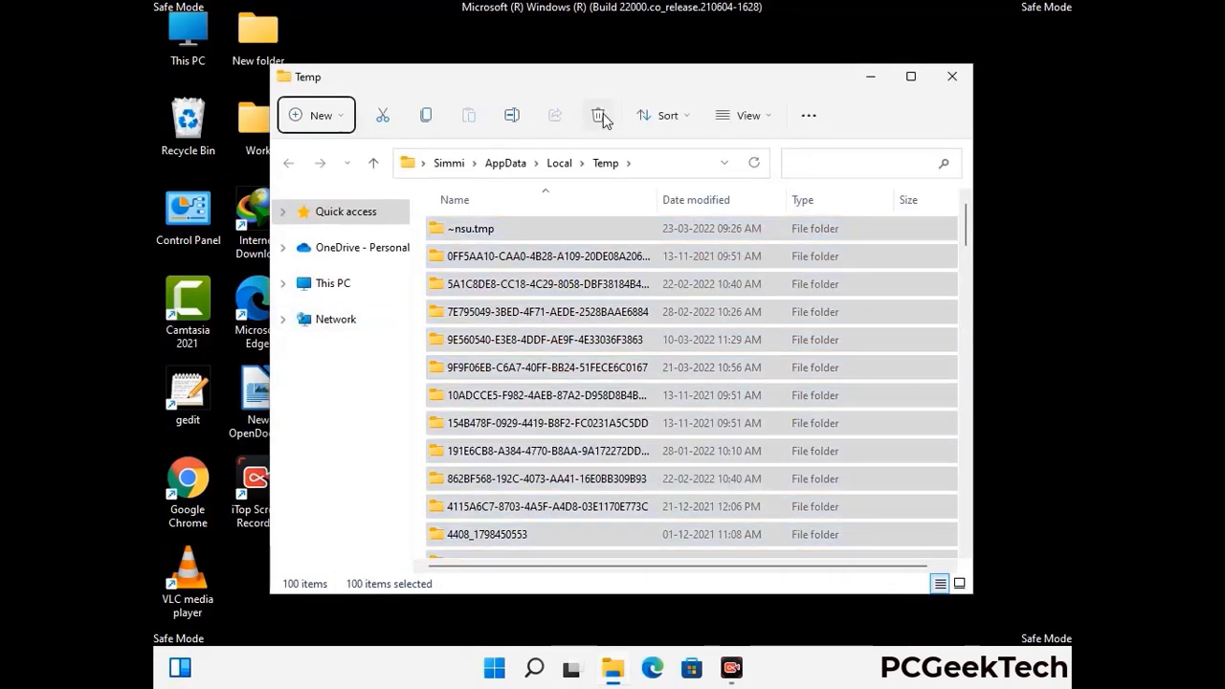
pyautogui.click(952, 77)
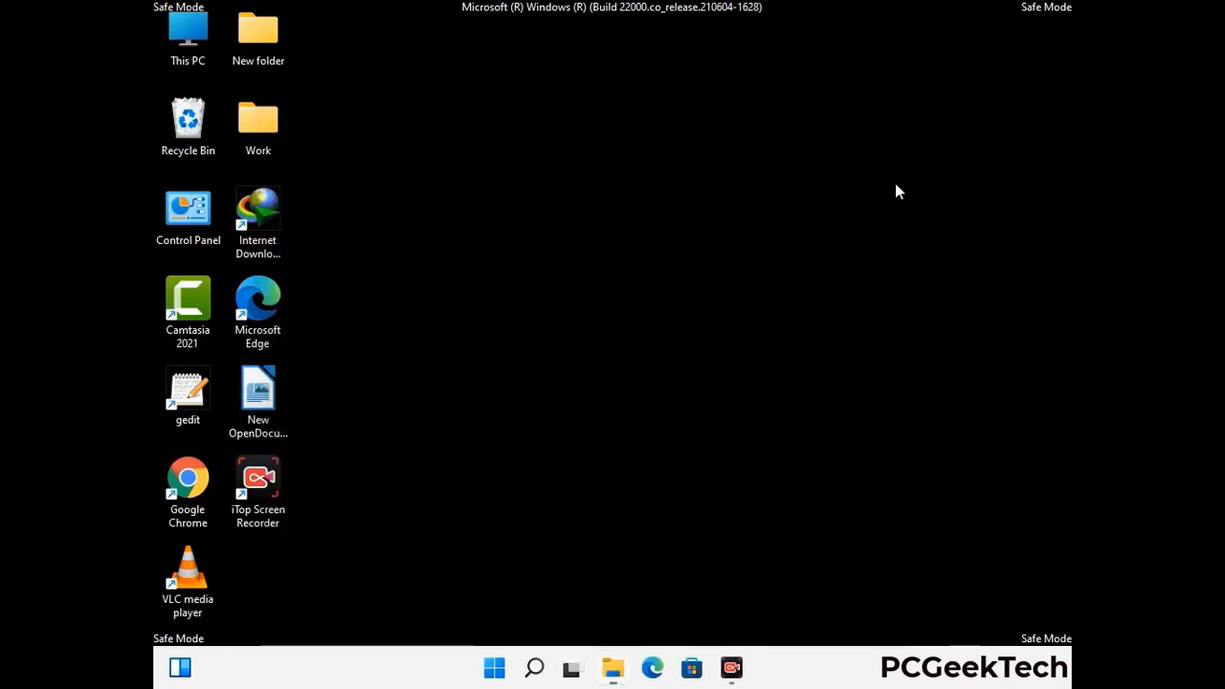
# Open C:\Windows\Temp by running temp from the Run prompt
pyautogui.press('super+r')
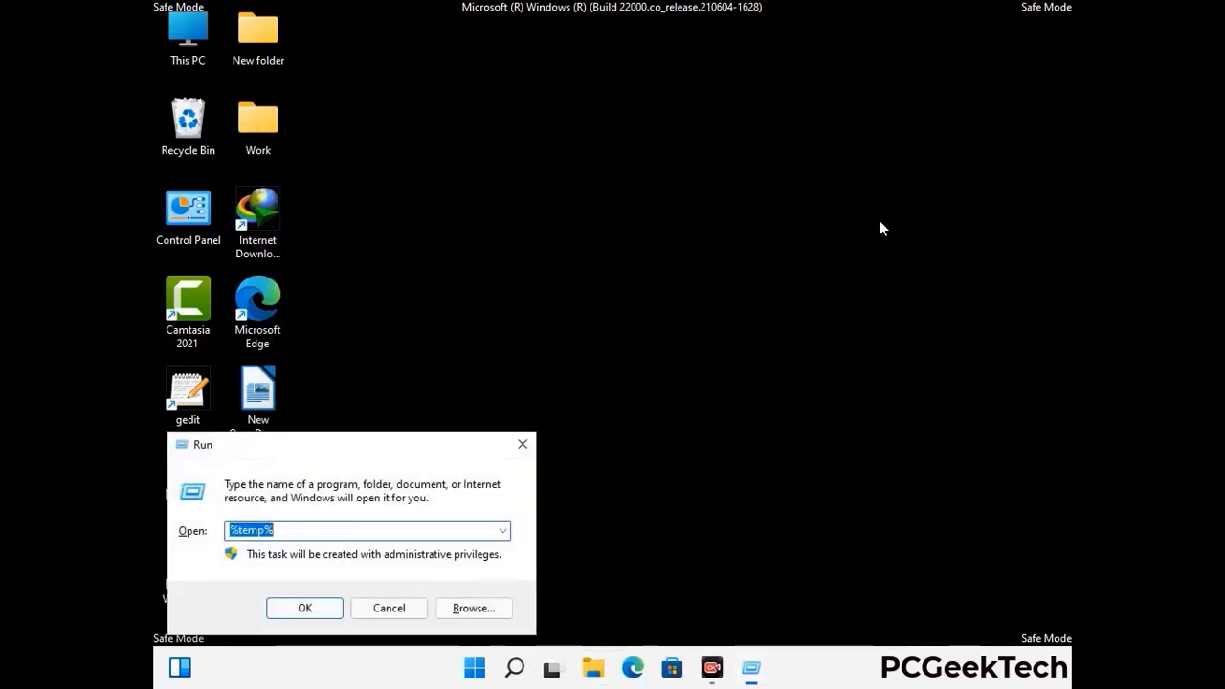
pyautogui.moveTo(414, 443); pyautogui.dragTo(696, 179)
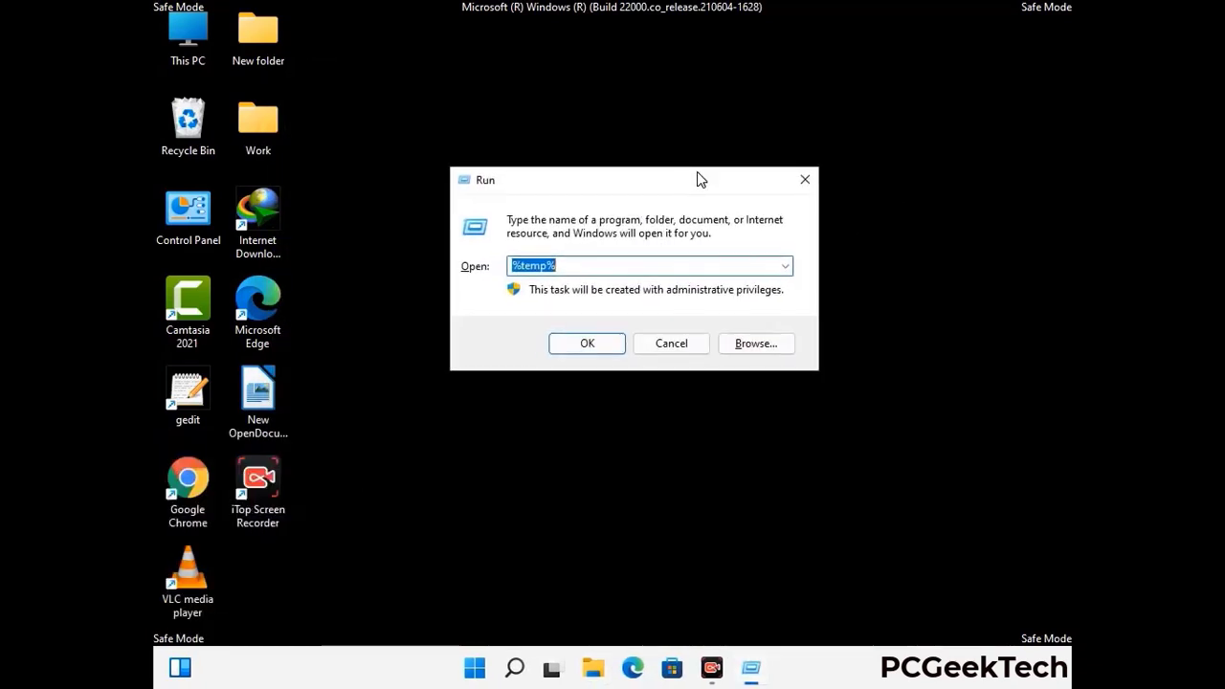
pyautogui.write('temp')
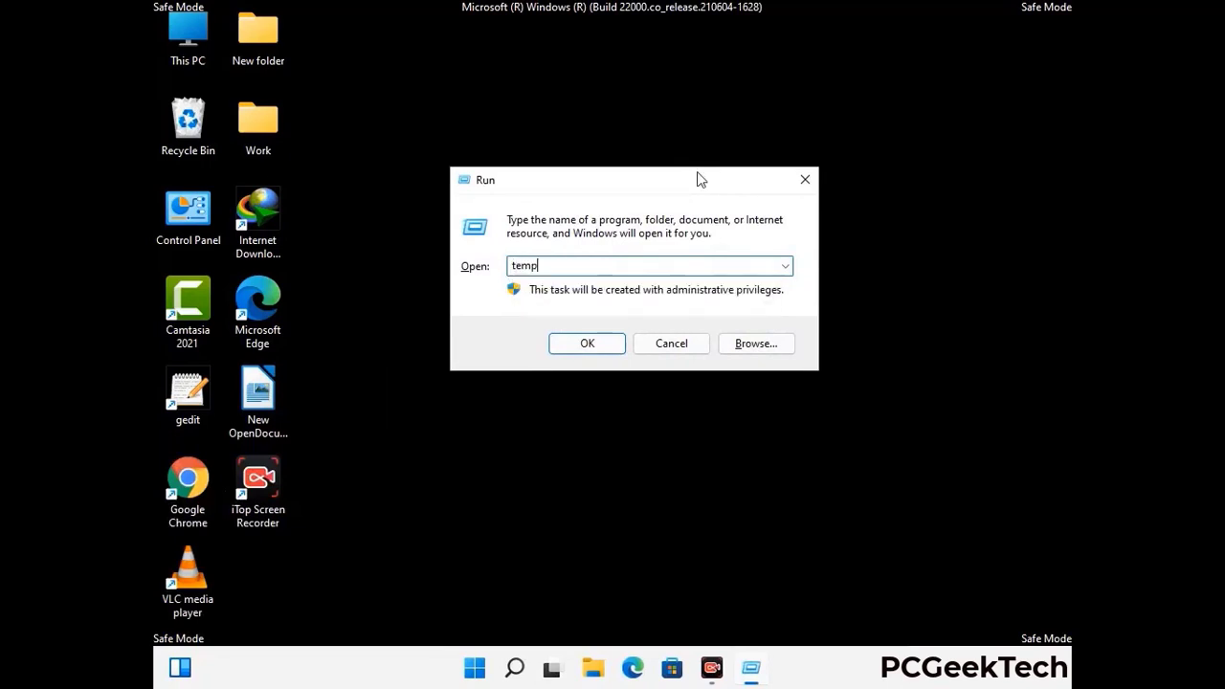
pyautogui.press('Return')
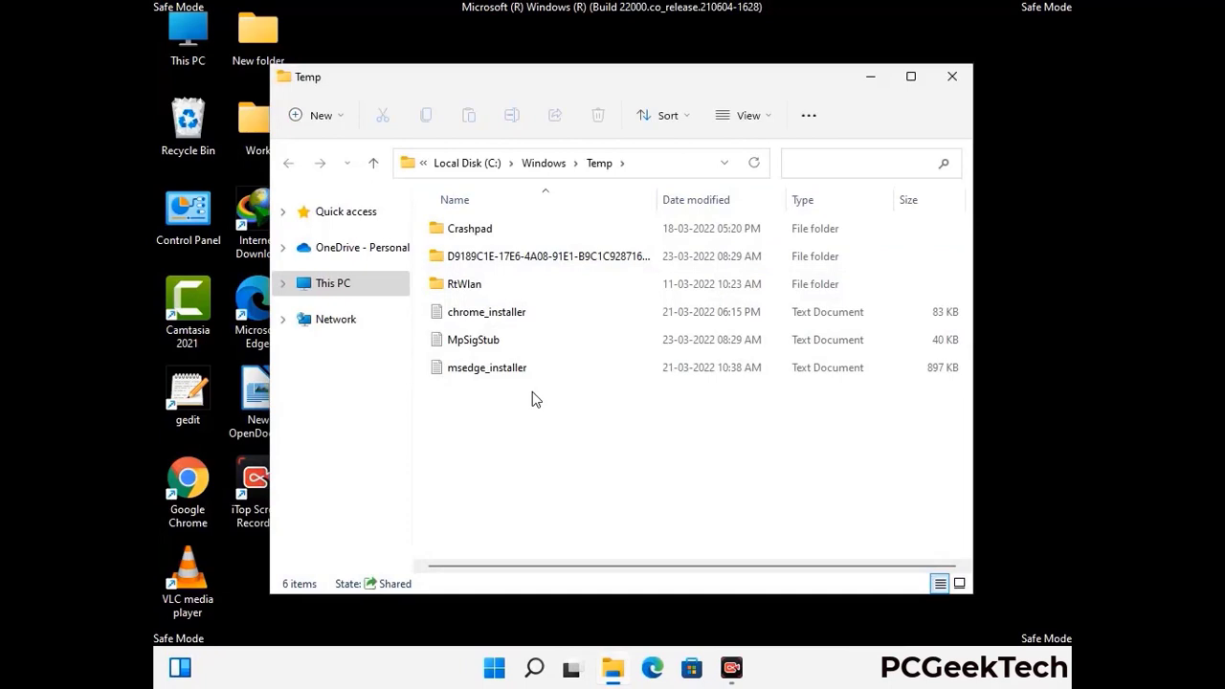
# Select and delete all six items in C:\Windows\Temp
pyautogui.hotkey('ctrl', 'a')
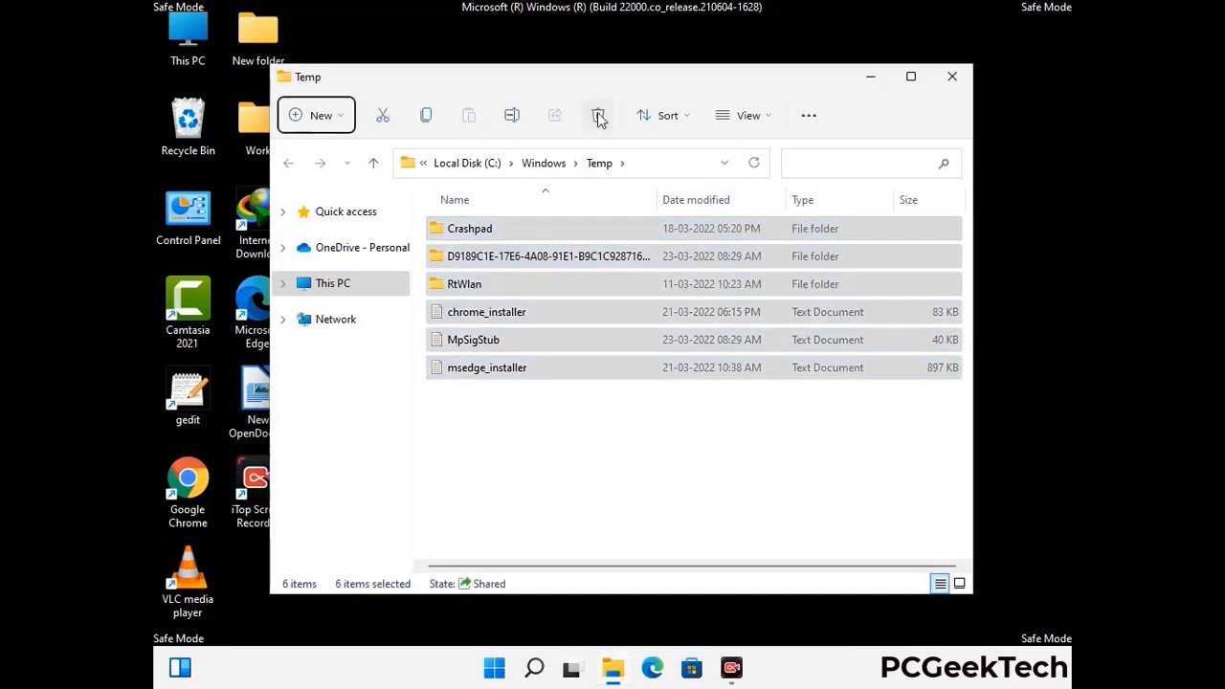
pyautogui.click(598, 115)
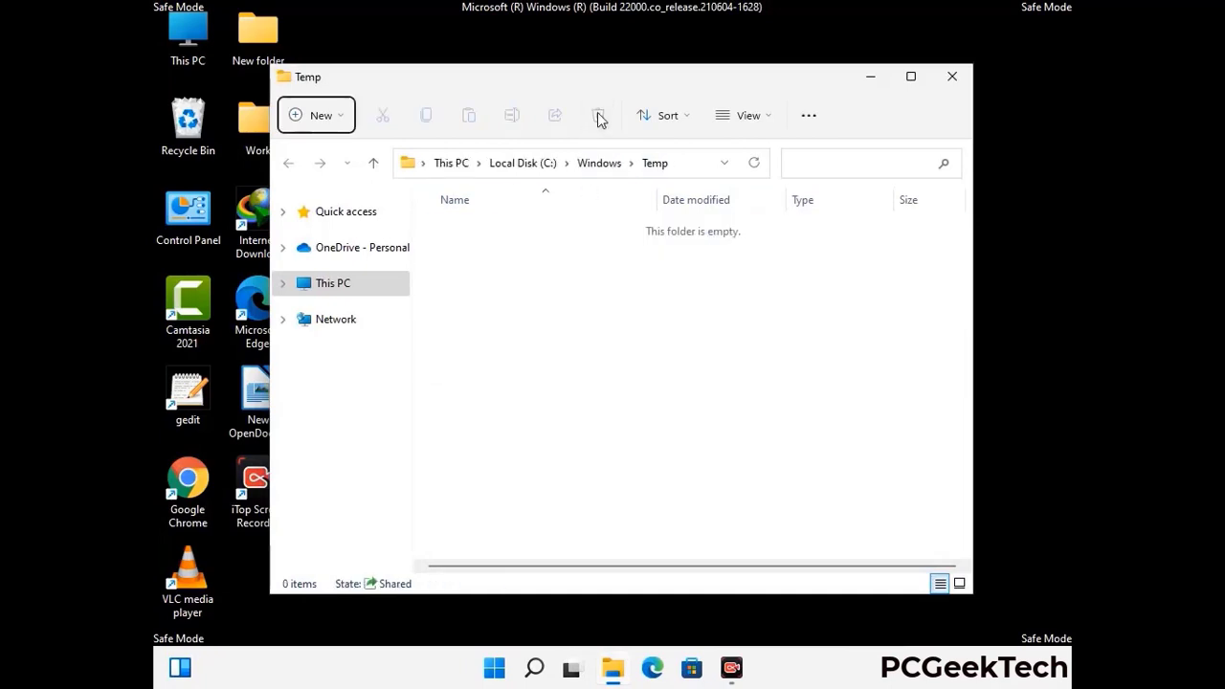
pyautogui.click(957, 84)
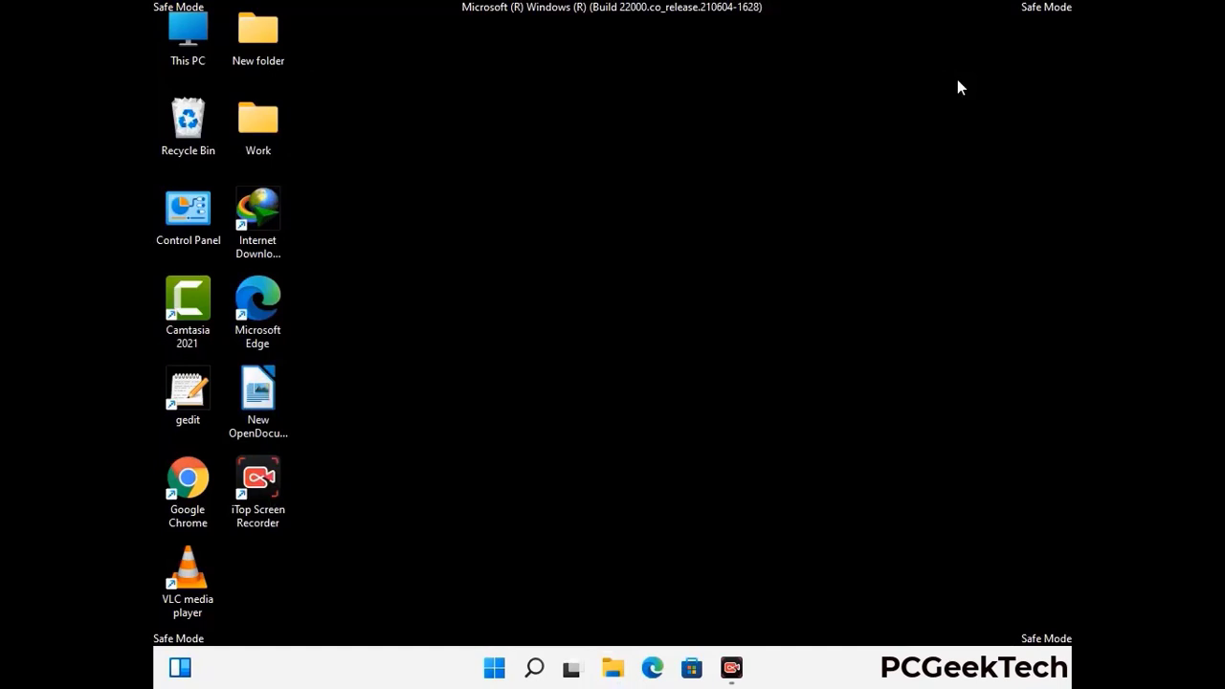
# Launch Registry Editor by running regedit
pyautogui.press('super+r')
pyautogui.moveTo(373, 441); pyautogui.dragTo(639, 154)
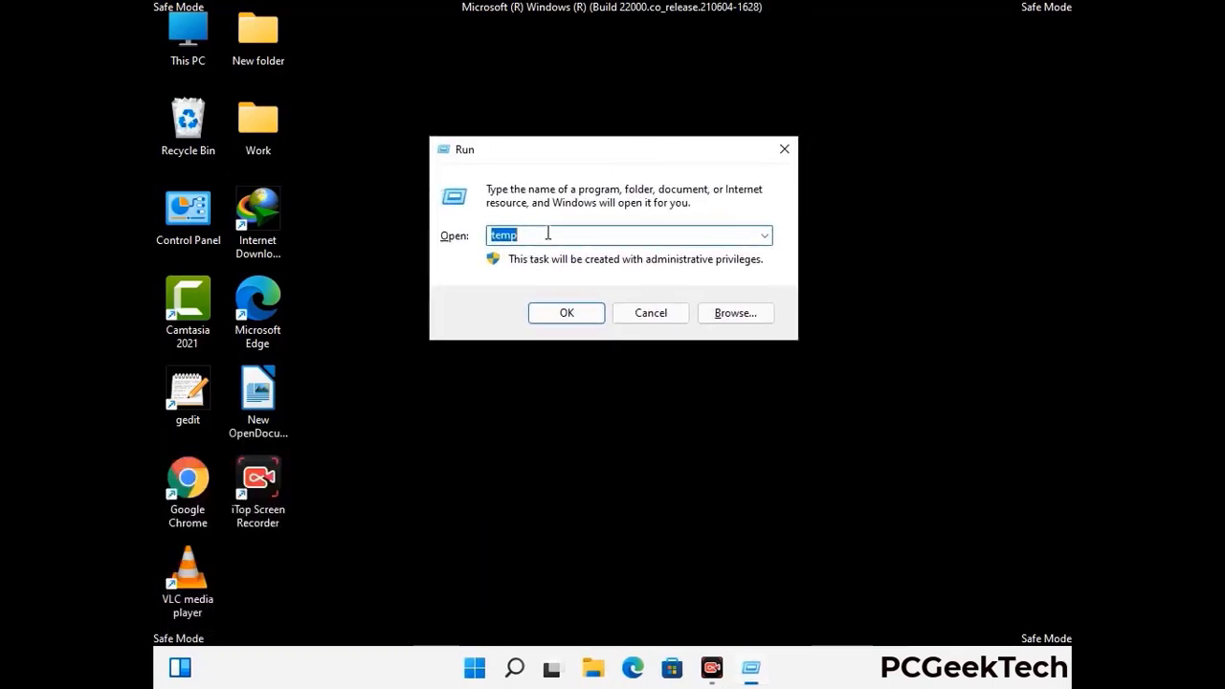
pyautogui.write('regedit')
pyautogui.press('Return')
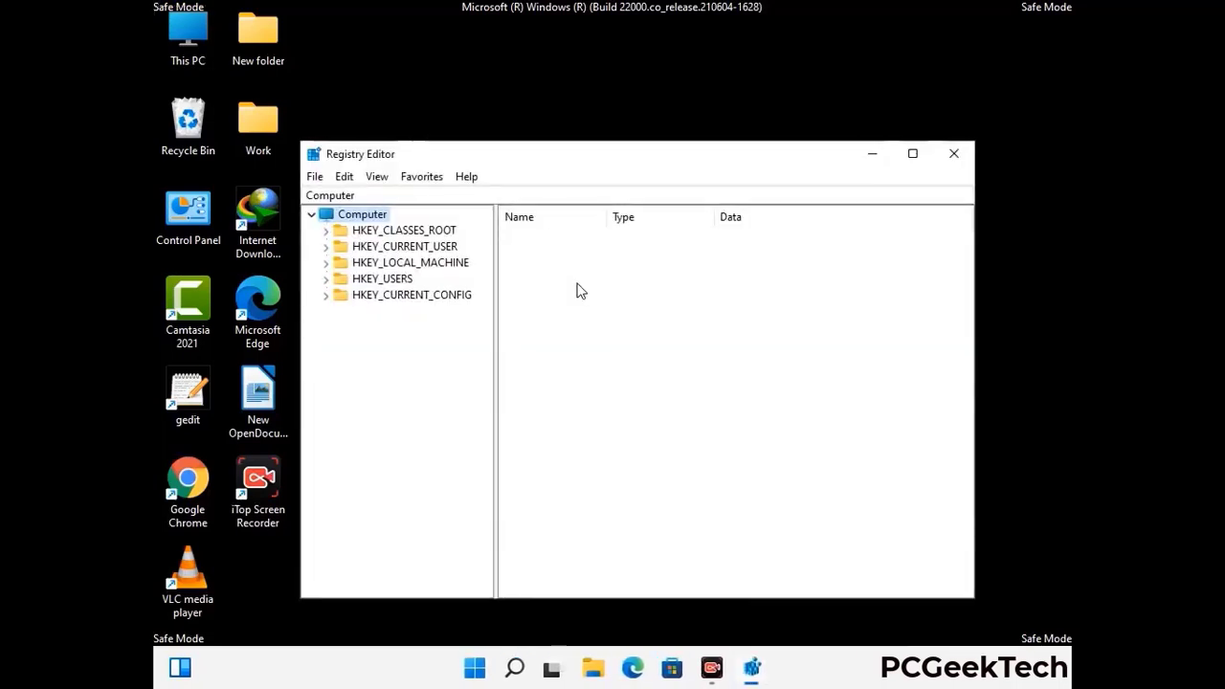
# Expand HKEY_CURRENT_USER > Software > Microsoft in the registry tree
pyautogui.click(410, 262)
pyautogui.click(325, 246)
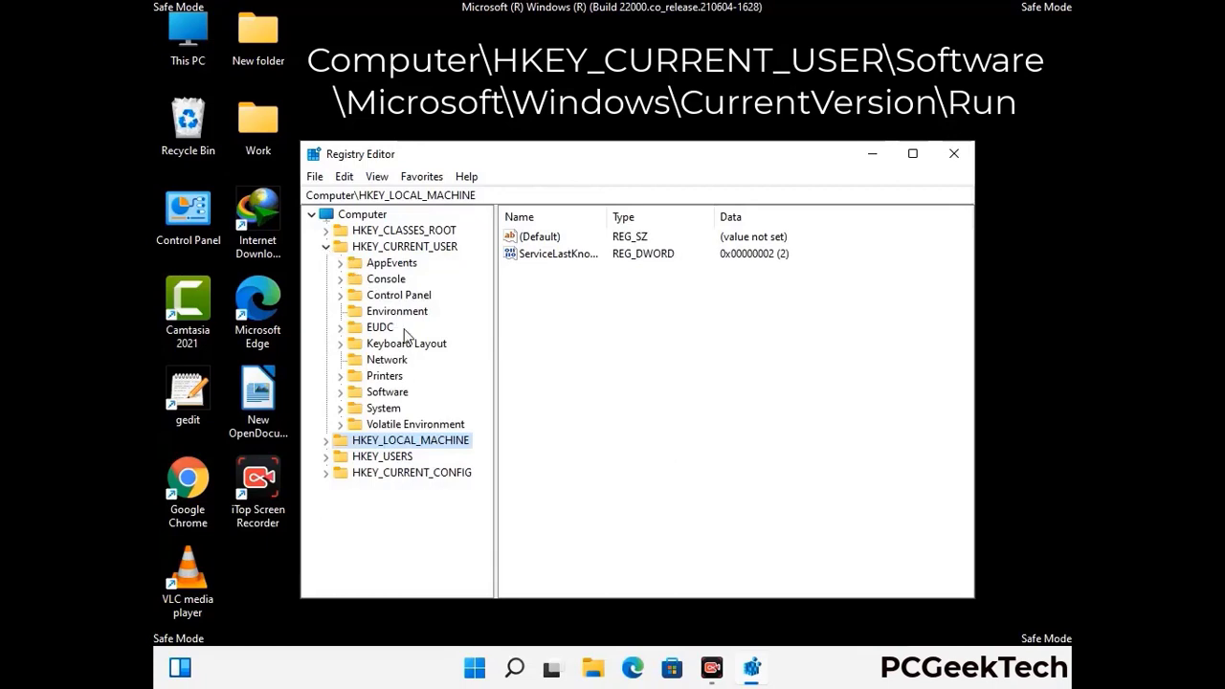
pyautogui.click(381, 395)
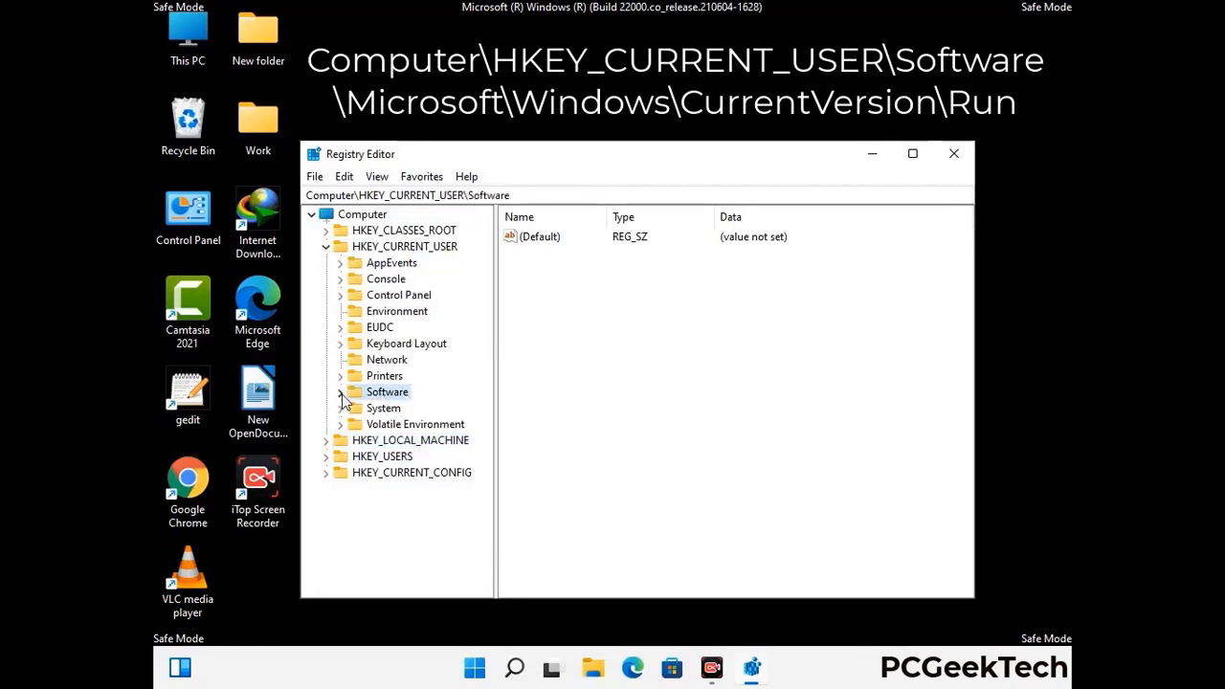
pyautogui.click(339, 393)
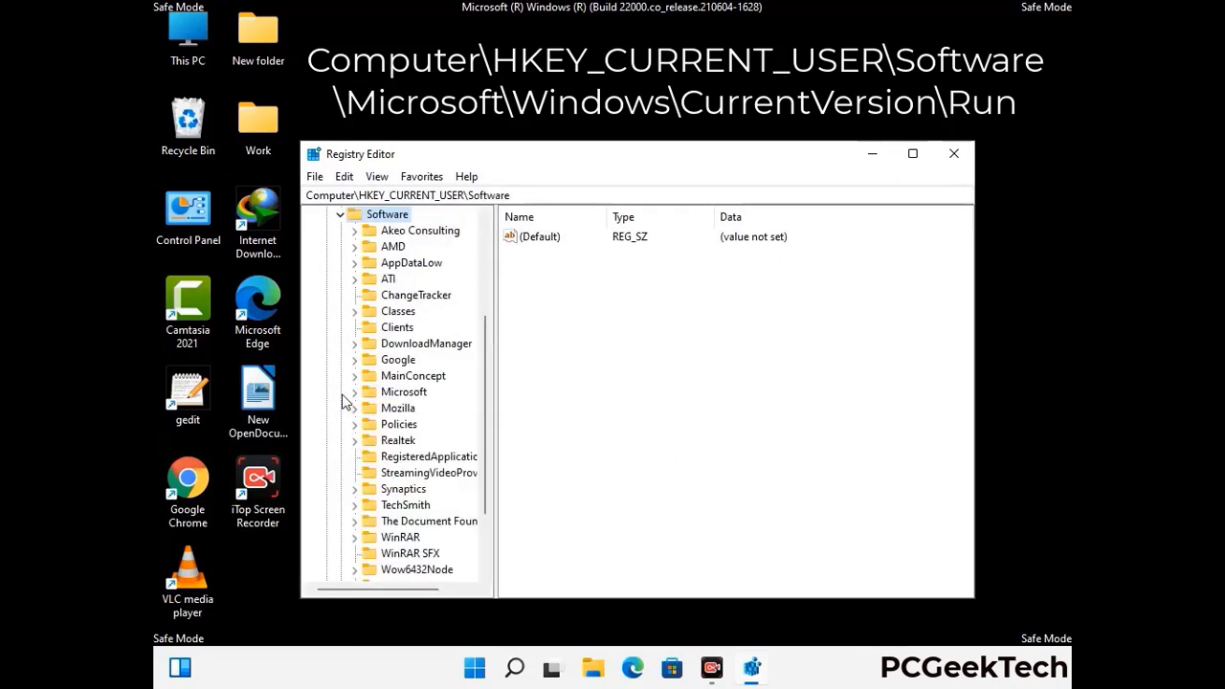
pyautogui.doubleClick(400, 395)
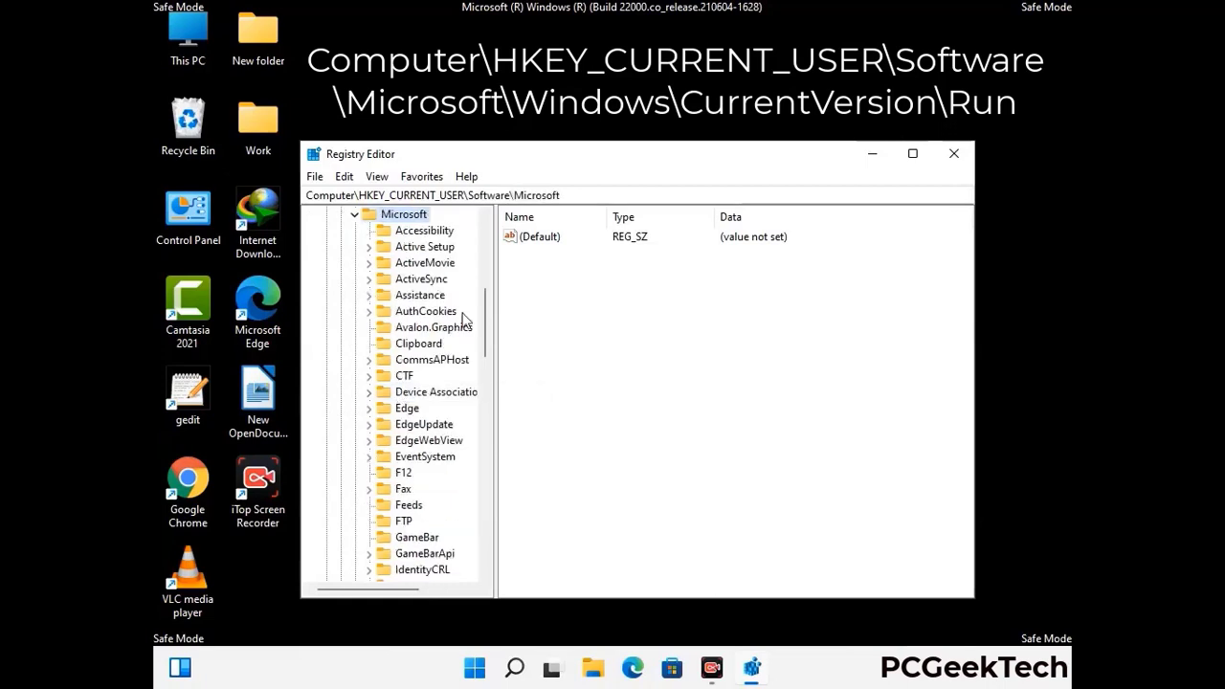
# Expand Windows > CurrentVersion under Microsoft to reveal the Run subkey
pyautogui.scroll(-2, 443, 418)
pyautogui.scroll(-2, 443, 419)
pyautogui.scroll(-1, 443, 418)
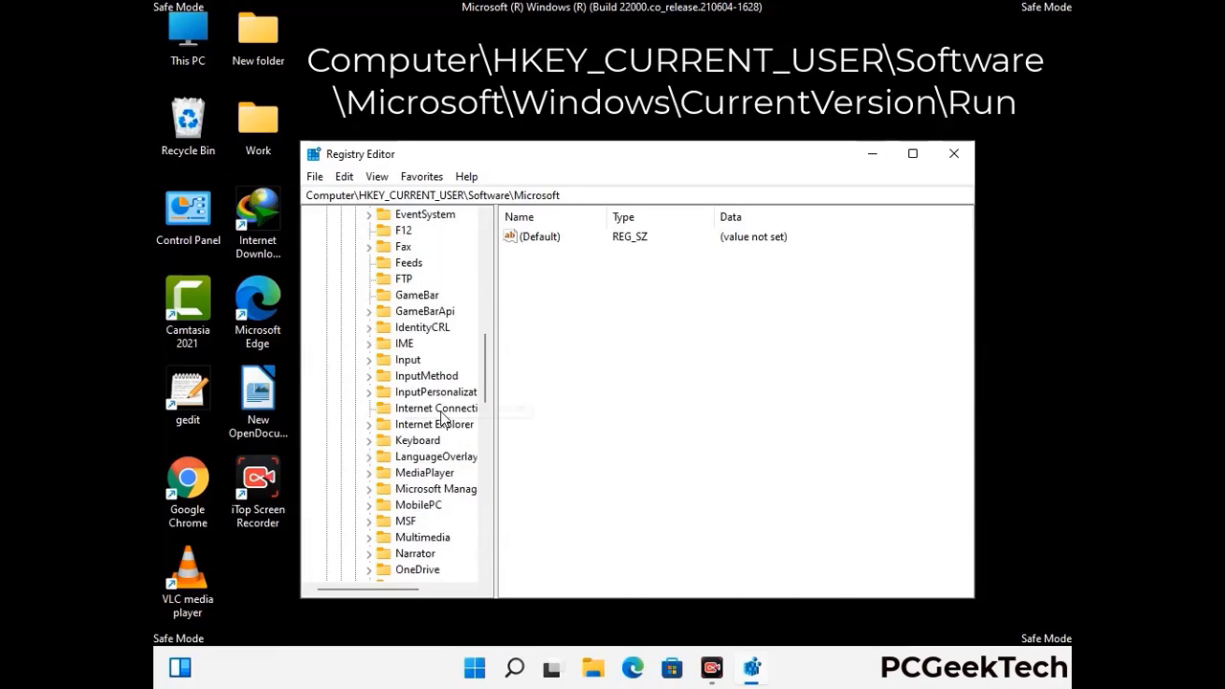
pyautogui.scroll(-2, 443, 419)
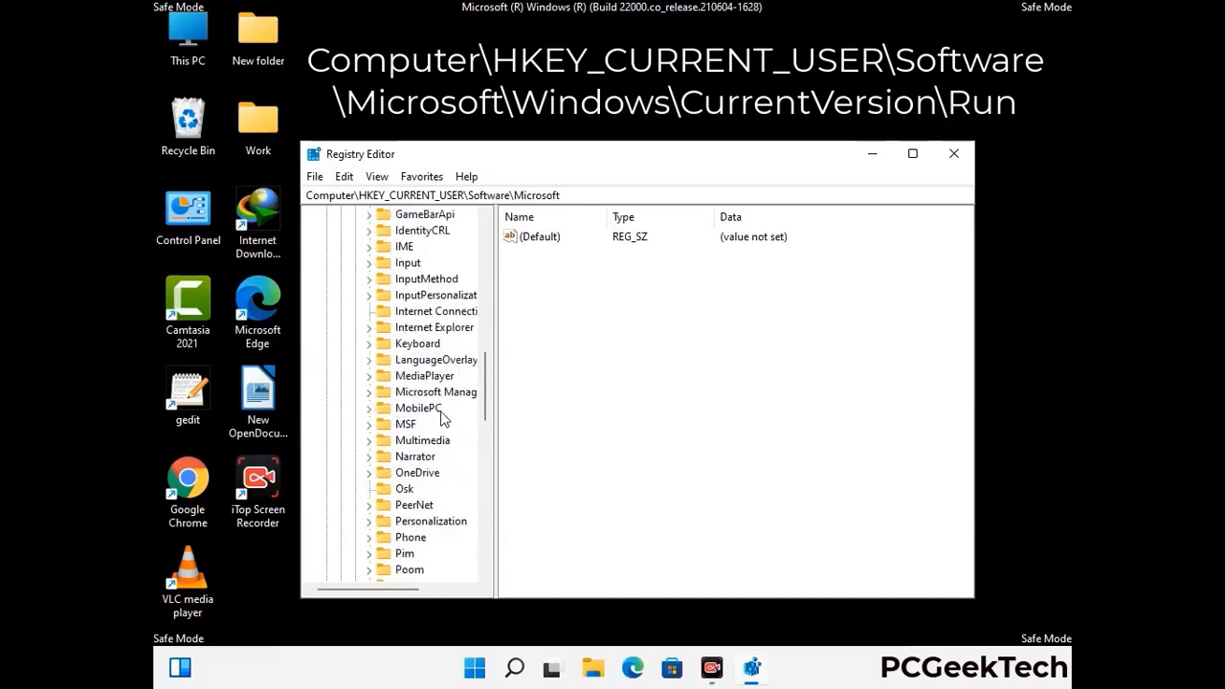
pyautogui.scroll(-7, 443, 419)
pyautogui.scroll(-3, 442, 418)
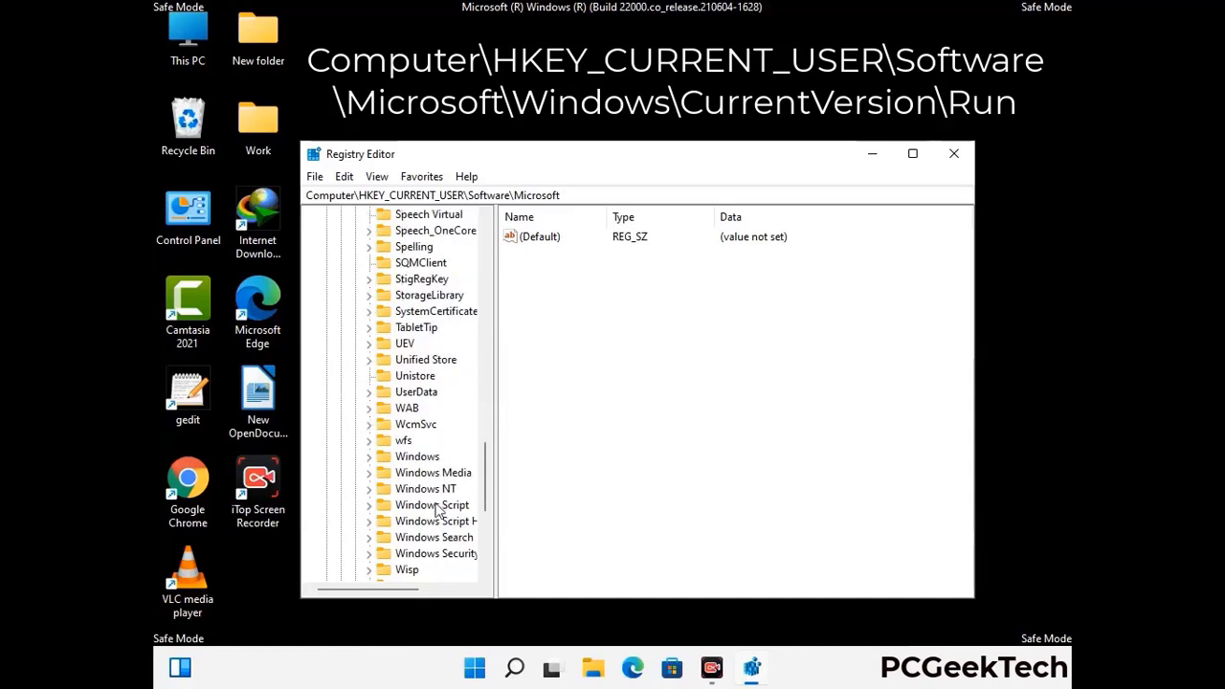
pyautogui.doubleClick(429, 457)
pyautogui.scroll(-1, 444, 448)
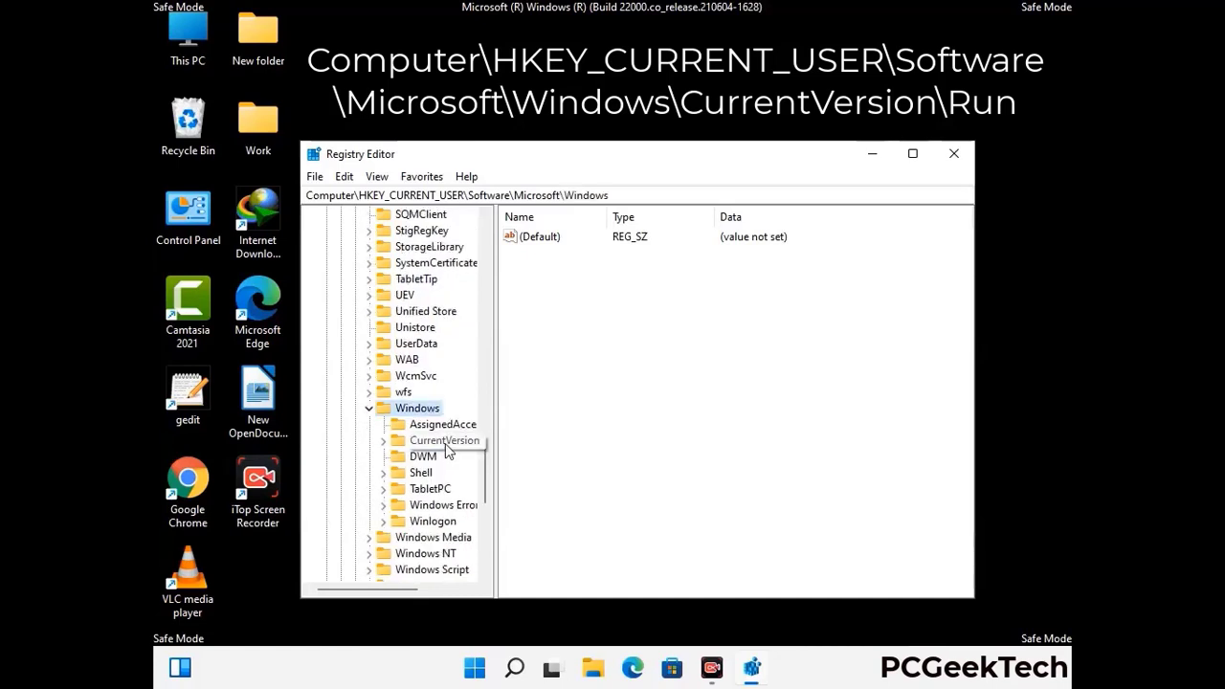
pyautogui.doubleClick(445, 442)
pyautogui.scroll(-5, 441, 421)
pyautogui.scroll(-4, 440, 418)
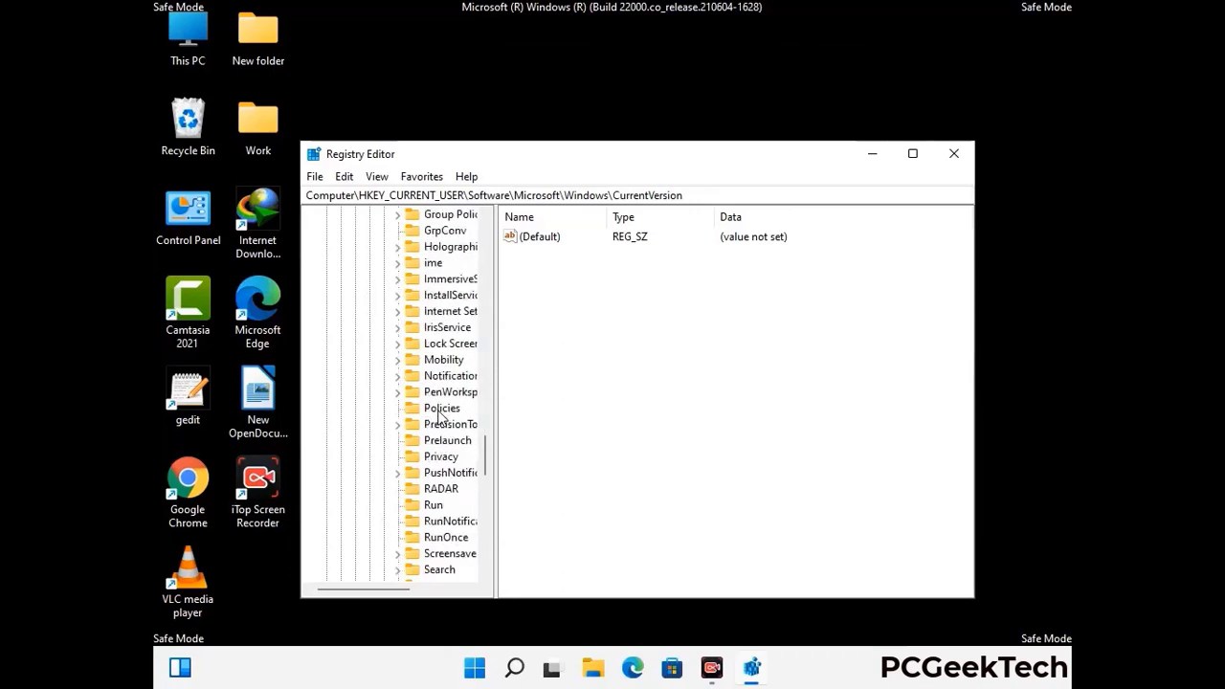
pyautogui.scroll(-1, 440, 418)
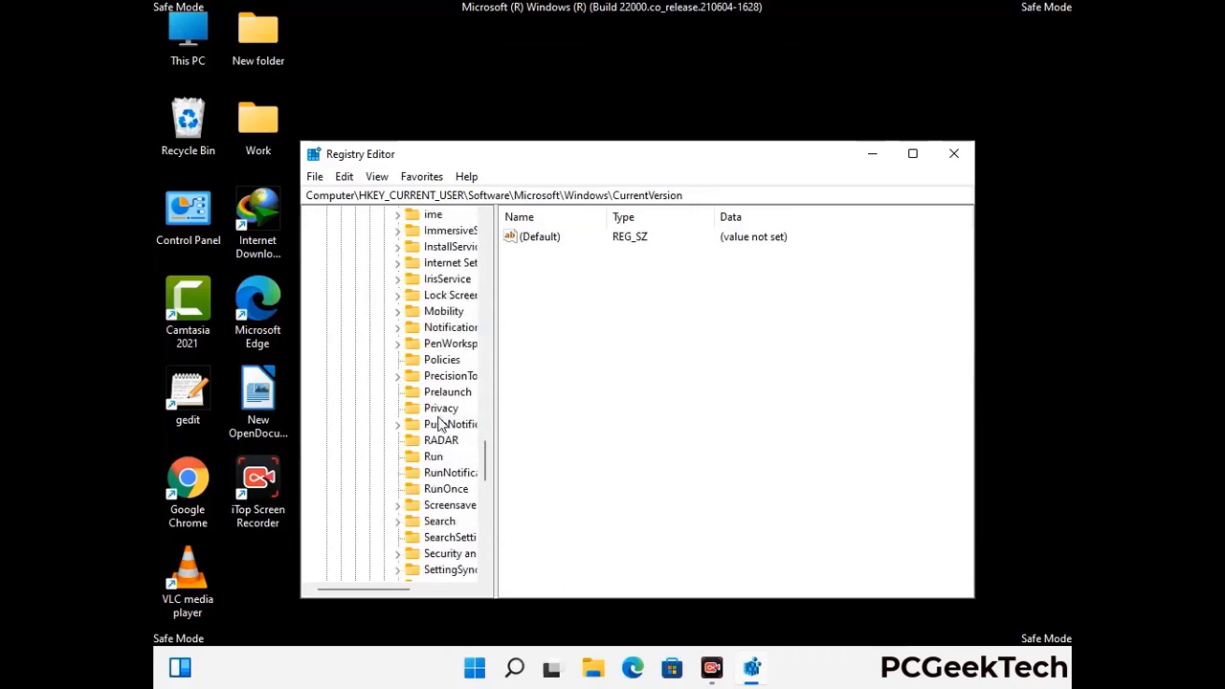
# Delete the ScreenRec value from the HKCU Run key, keeping IDMan, MicrosoftEdge and OneDrive entries
pyautogui.click(434, 458)
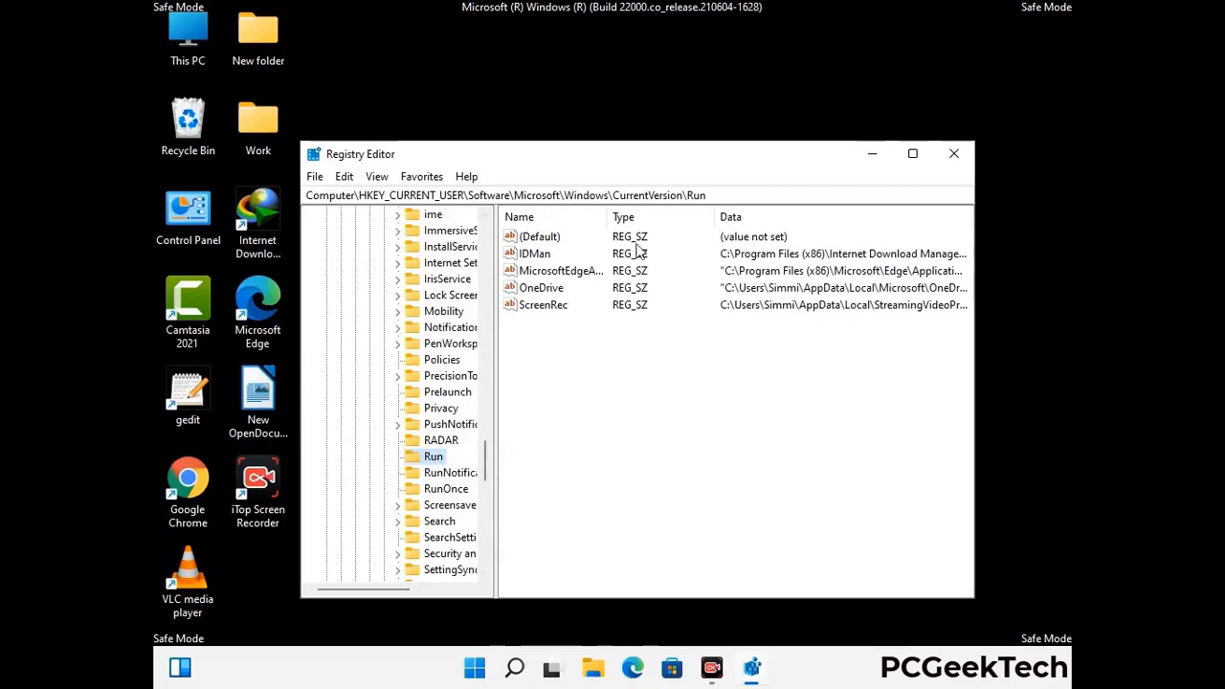
pyautogui.click(542, 307)
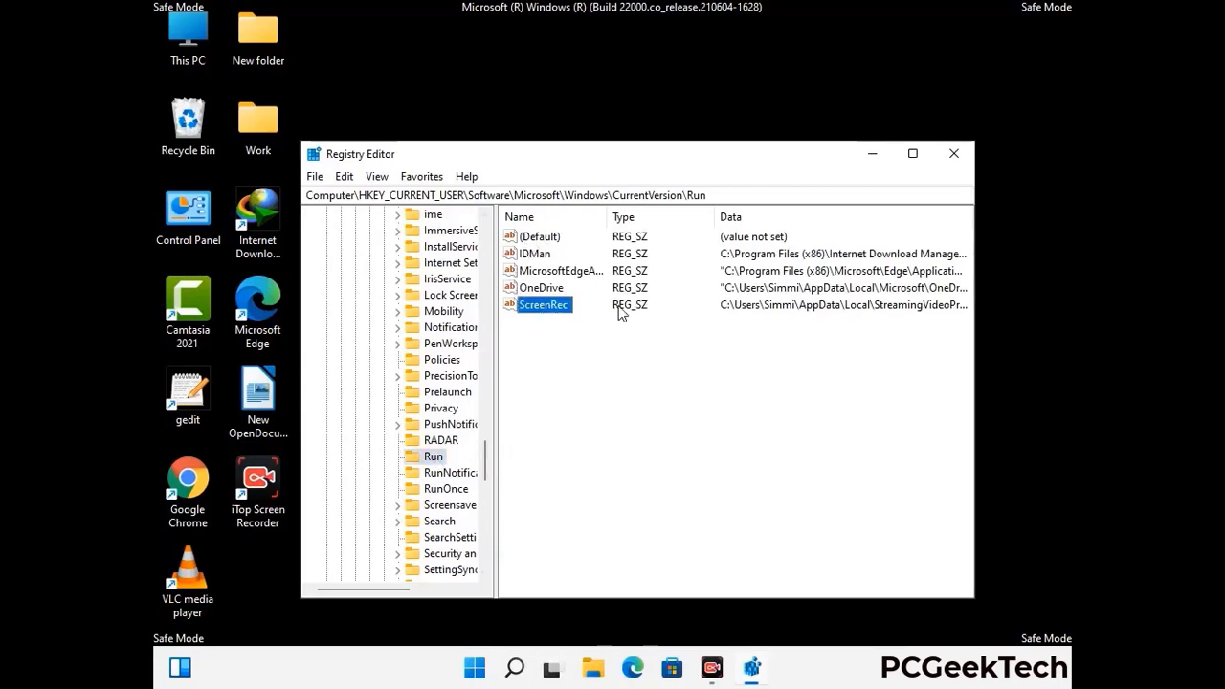
pyautogui.click(545, 306)
pyautogui.press('Return')
pyautogui.rightClick(553, 312)
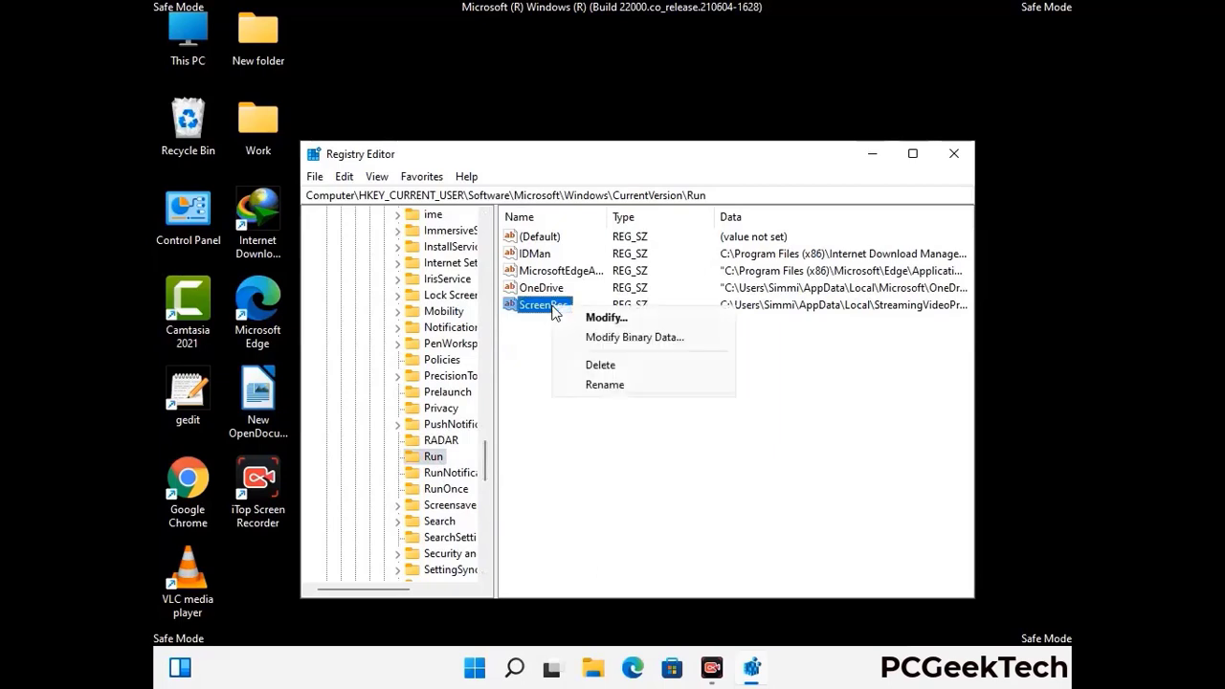
pyautogui.click(588, 362)
pyautogui.click(765, 336)
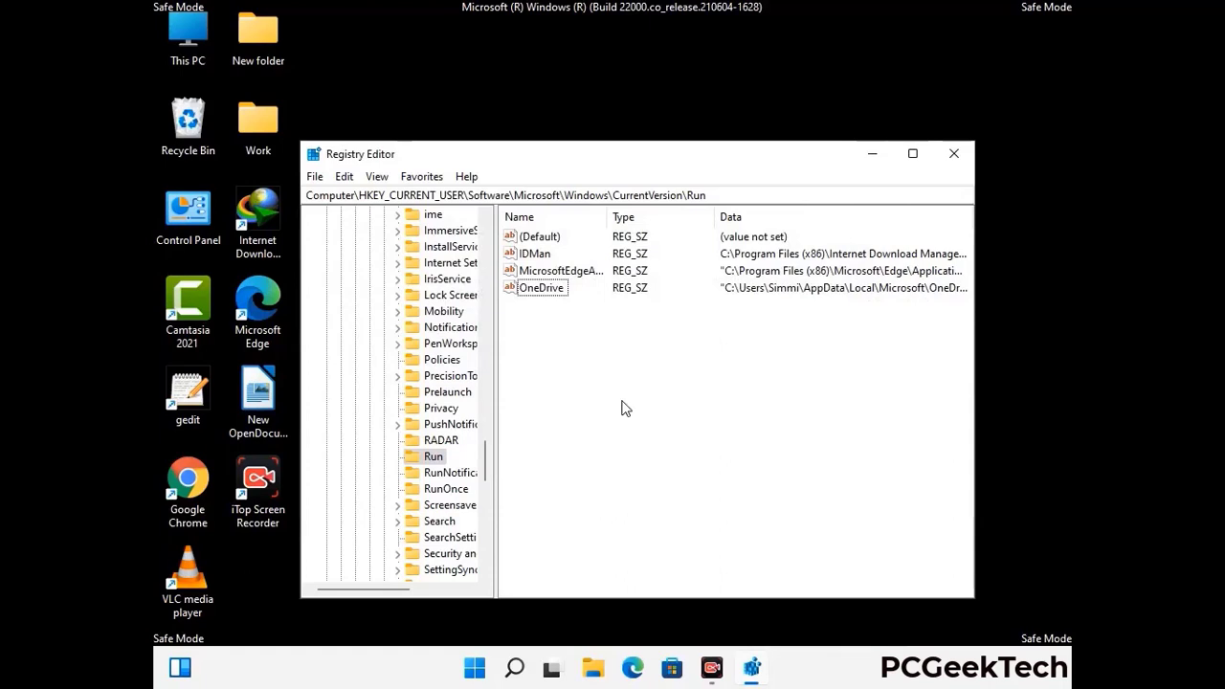
pyautogui.hotkey('ctrl', 'f')
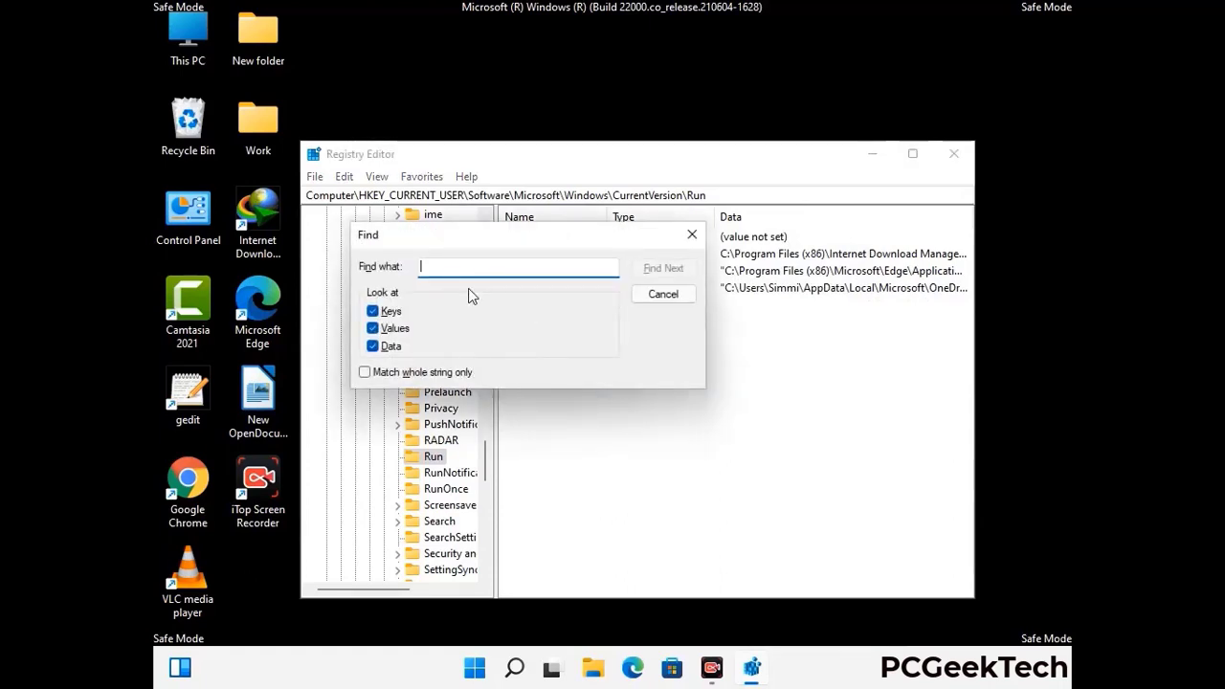
pyautogui.write('Virus Name')
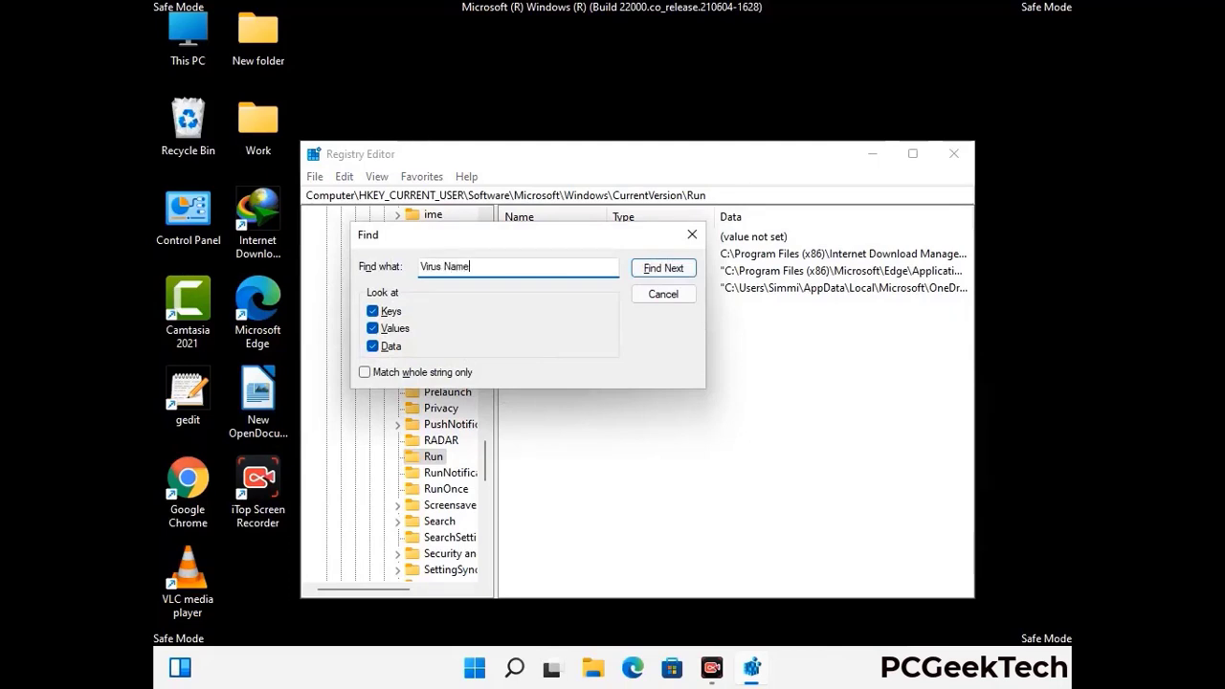
pyautogui.click(649, 275)
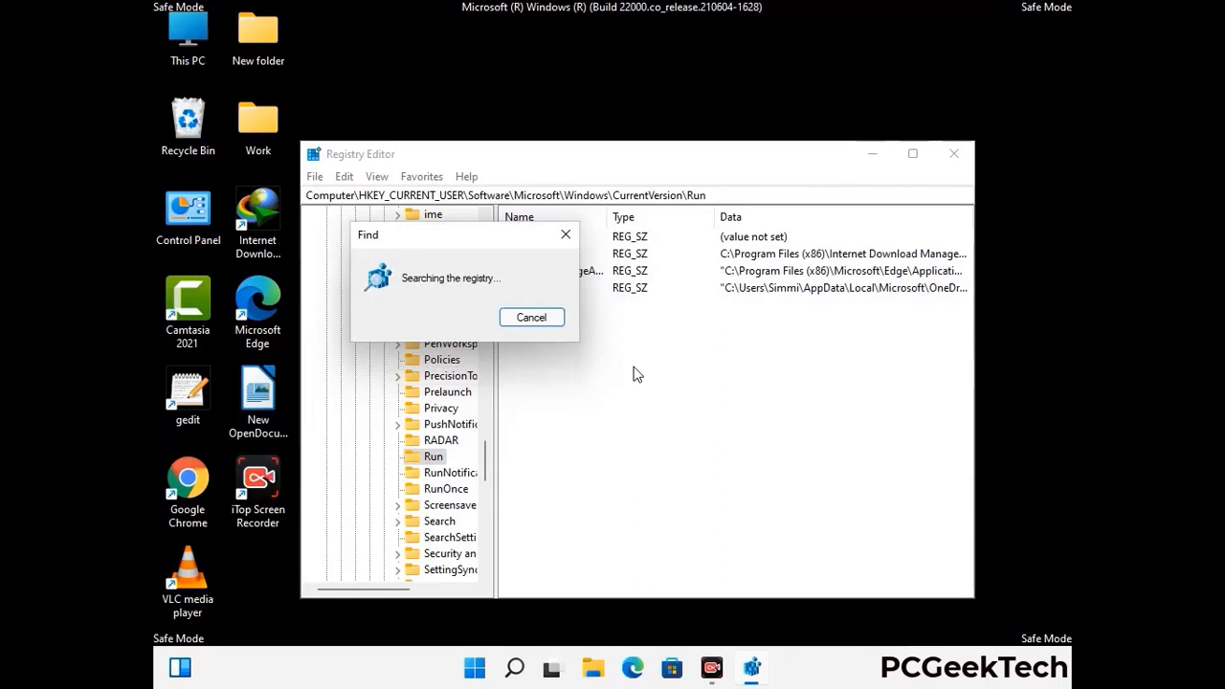
pyautogui.click(572, 237)
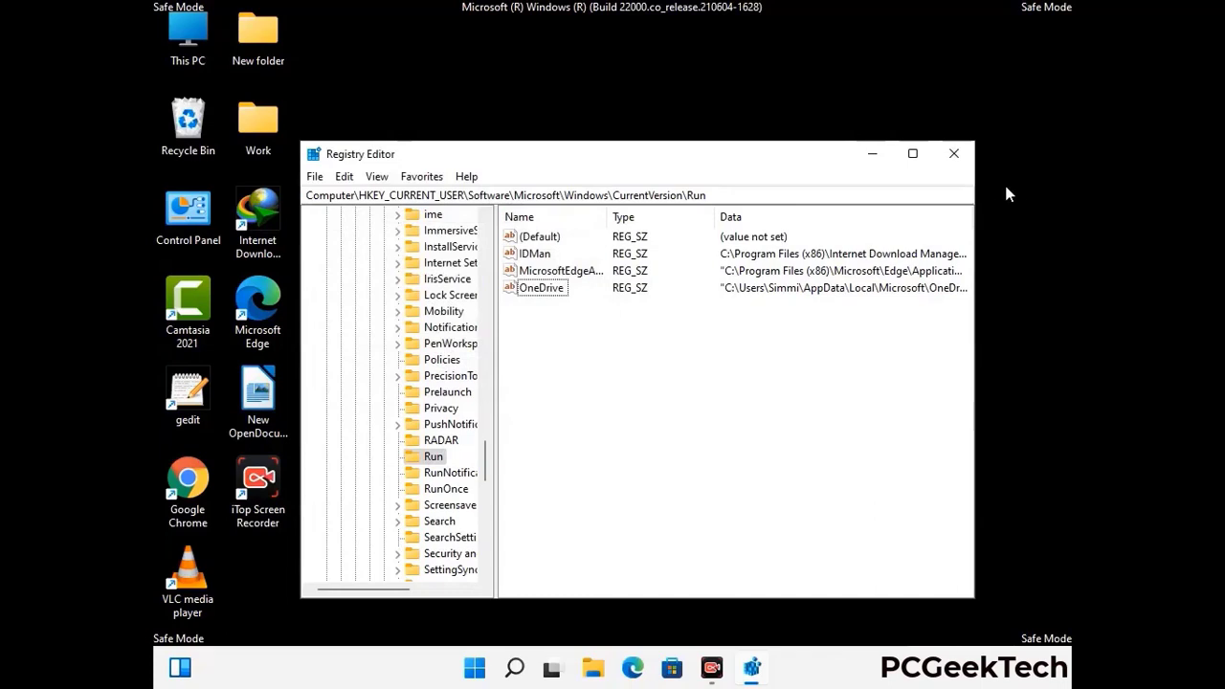
# Close Registry Editor, launch msconfig, and untick Safe boot on the Boot tab
pyautogui.click(957, 165)
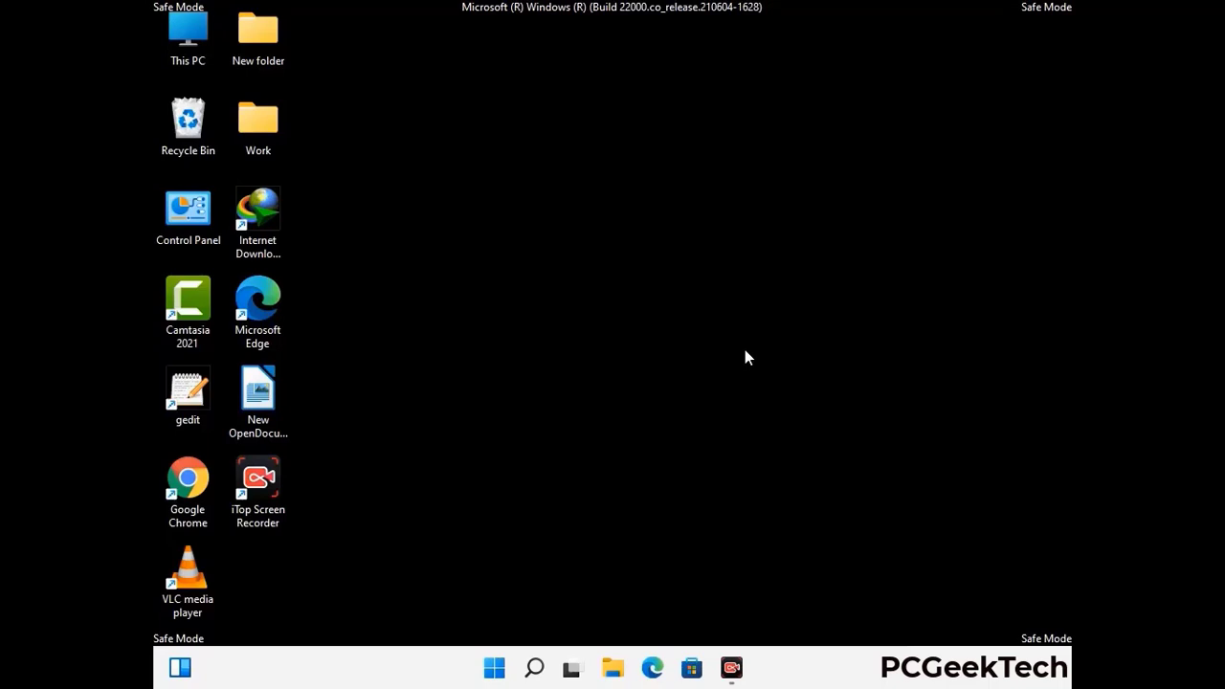
pyautogui.press('super+r')
pyautogui.moveTo(358, 445); pyautogui.dragTo(629, 191)
pyautogui.write('ms')
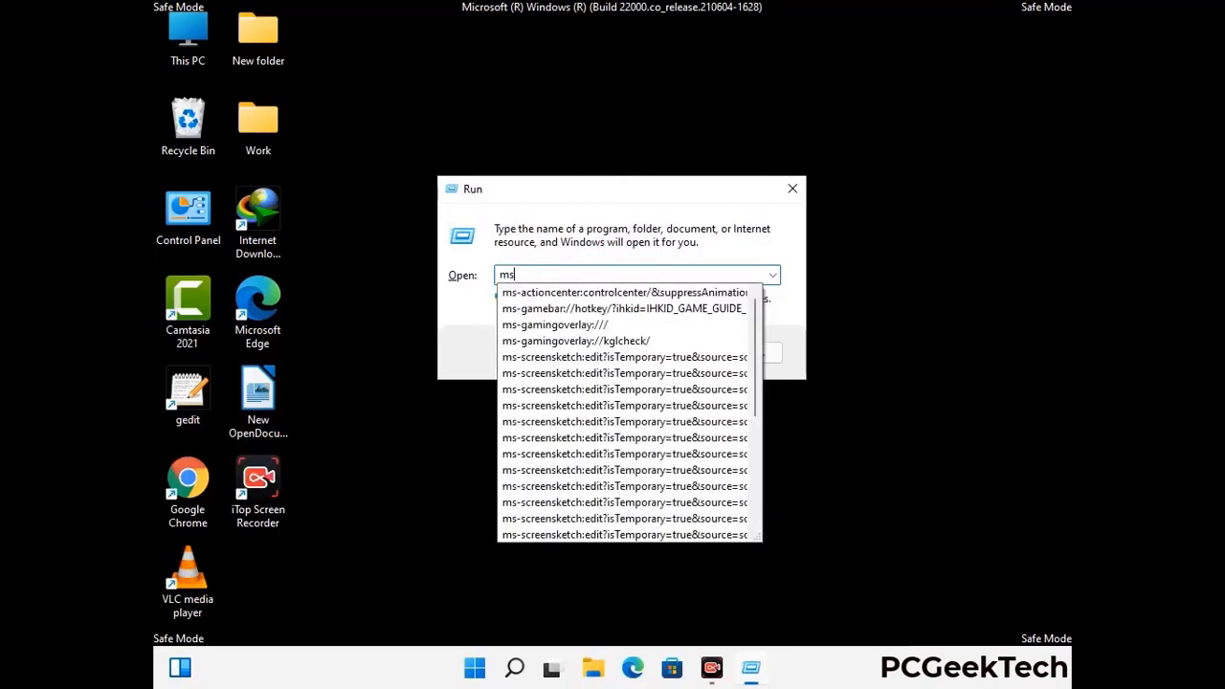
pyautogui.write('config')
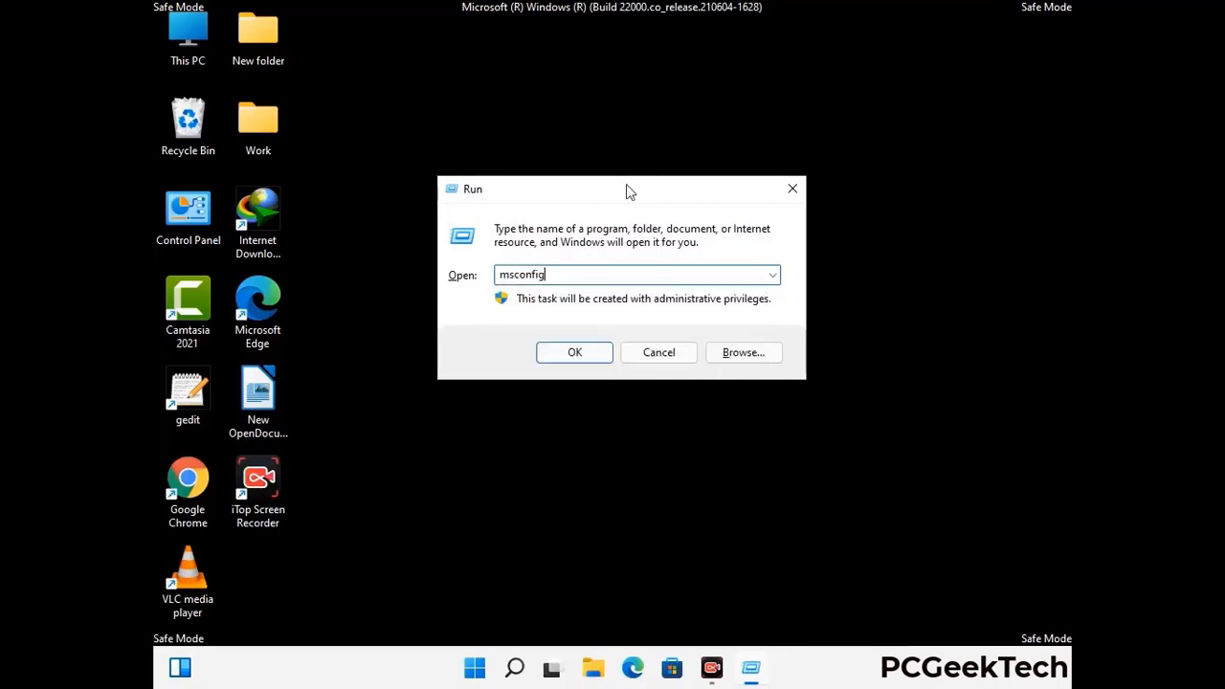
pyautogui.click(565, 349)
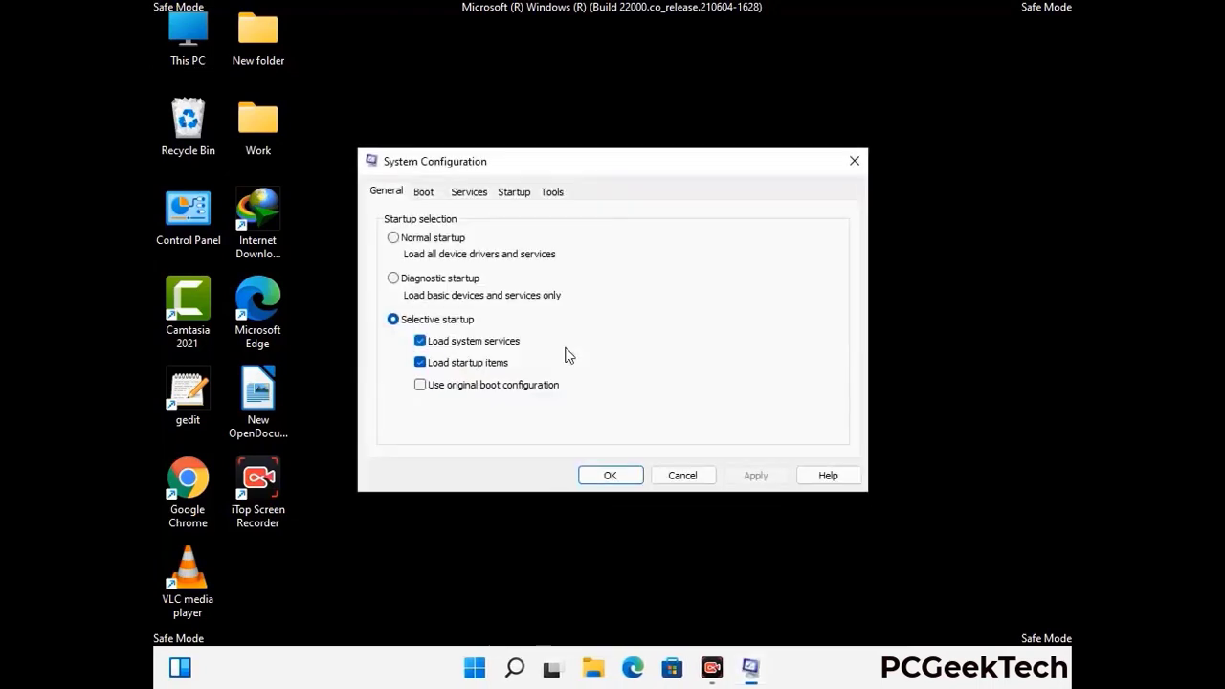
pyautogui.click(423, 191)
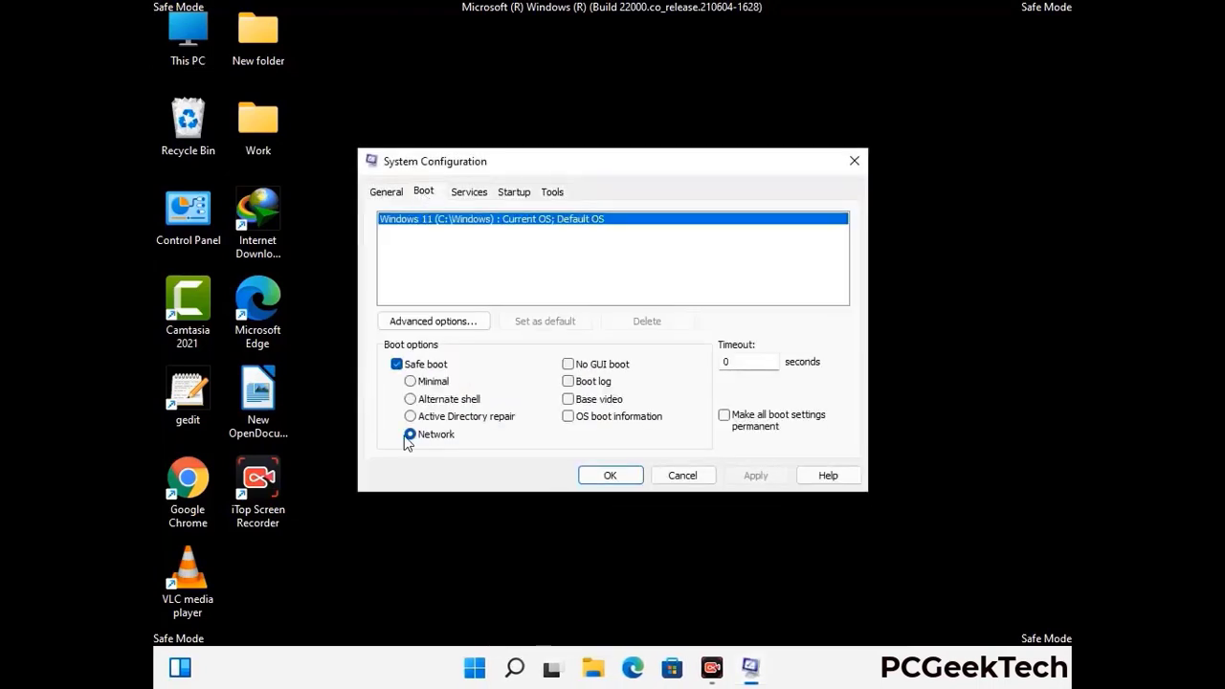
pyautogui.click(396, 364)
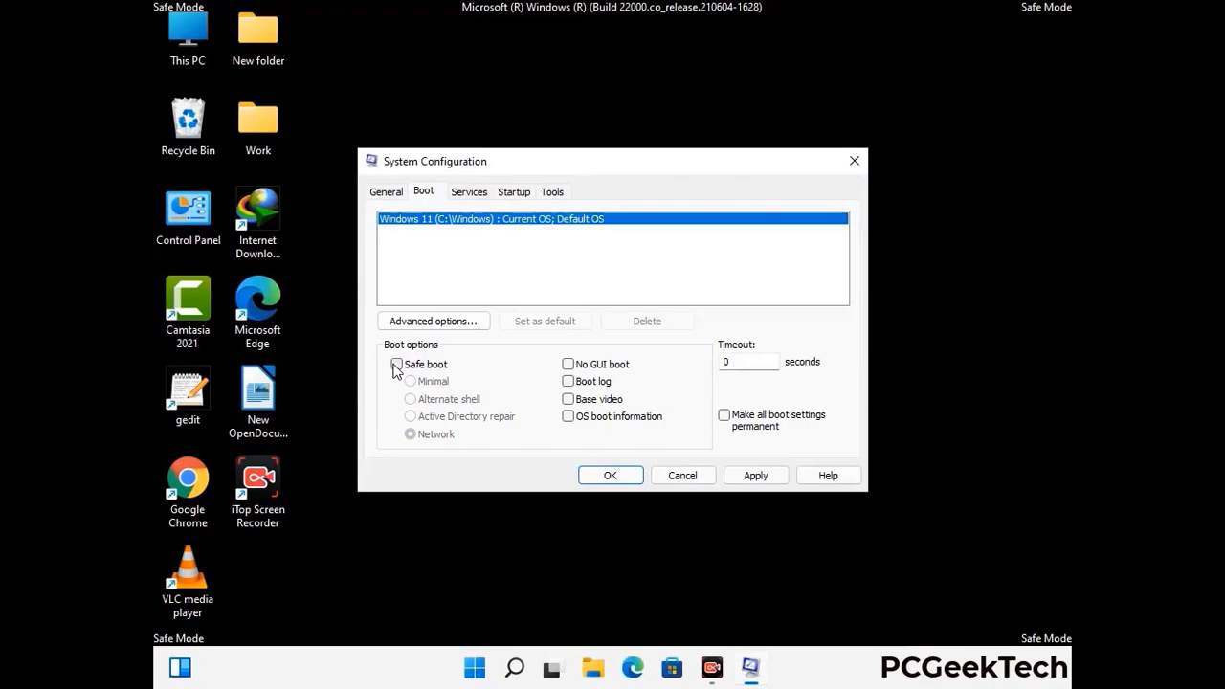